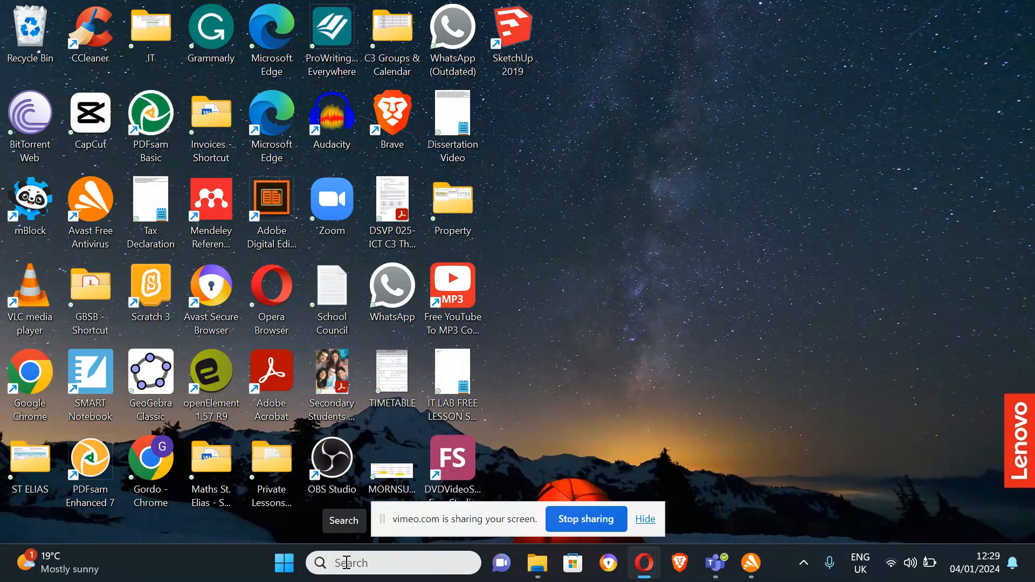
# - Launch Excel from the desktop and create a blank workbook
pyautogui.click(346, 562)
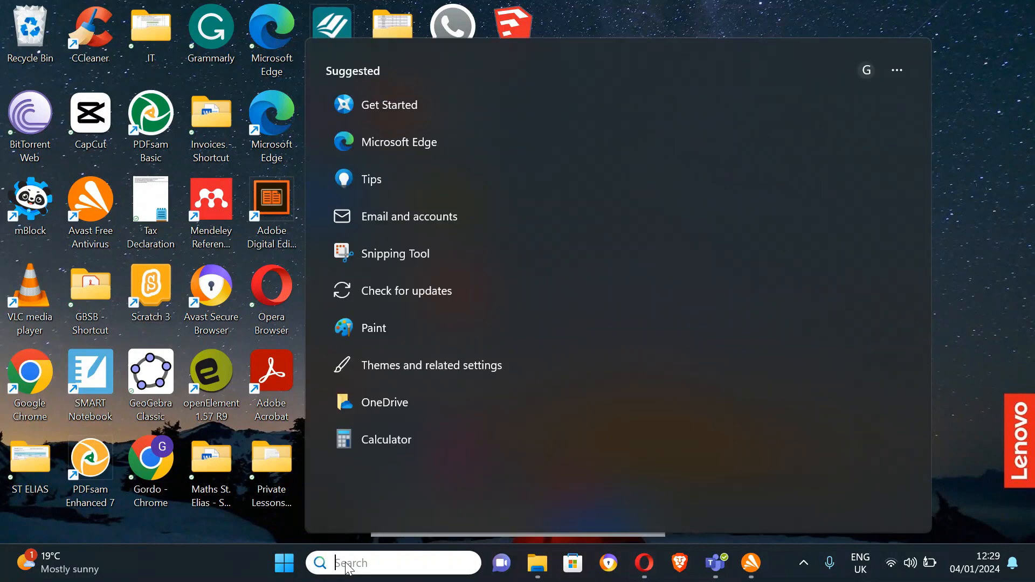
pyautogui.write('excel')
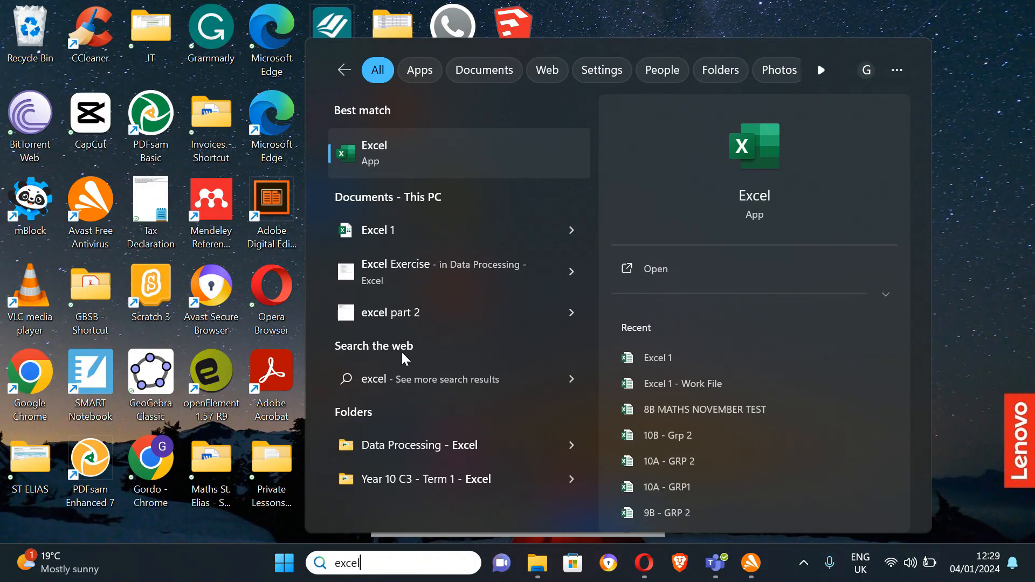
pyautogui.click(412, 153)
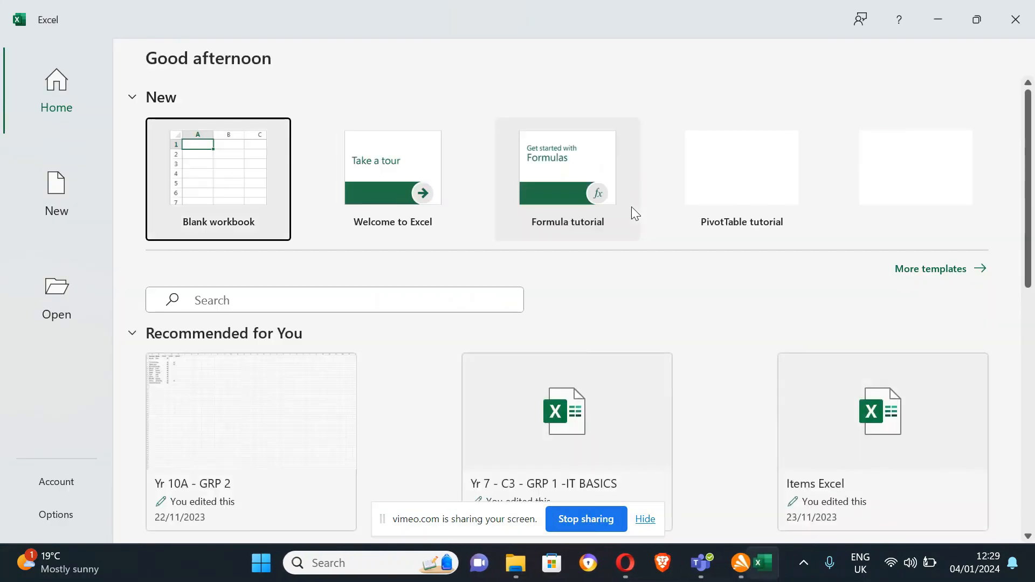
pyautogui.click(261, 188)
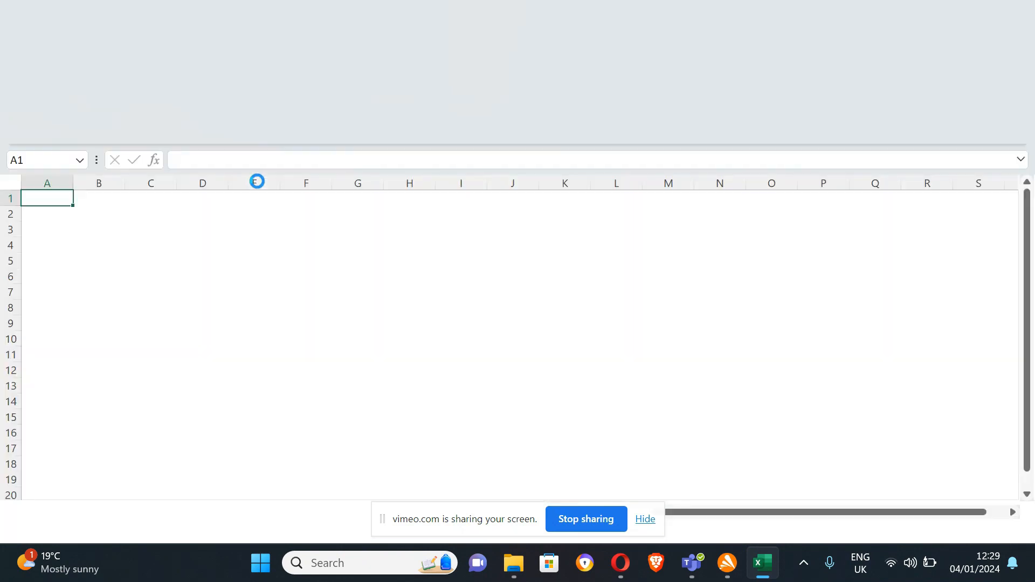
pyautogui.click(257, 179)
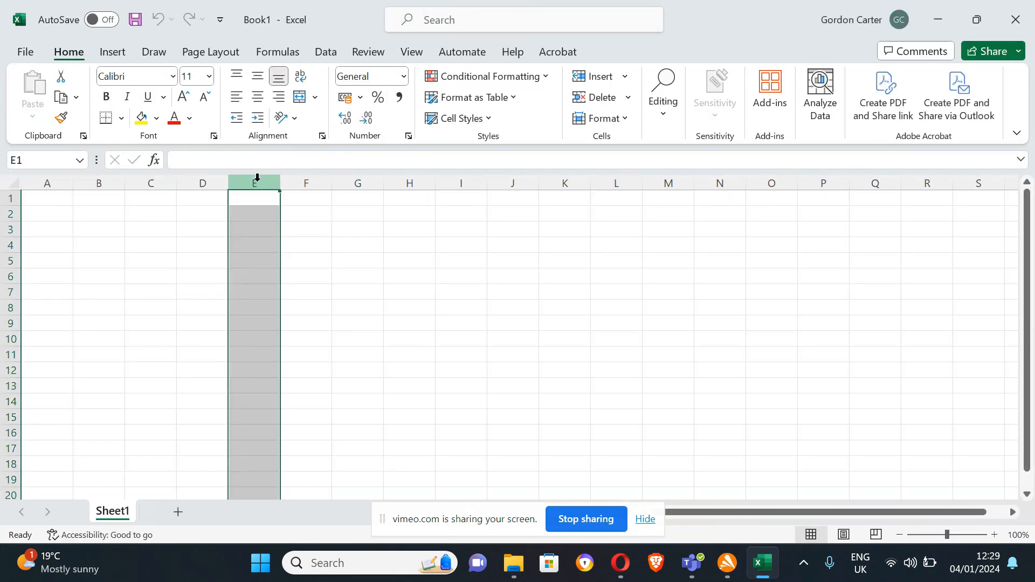
pyautogui.click(104, 281)
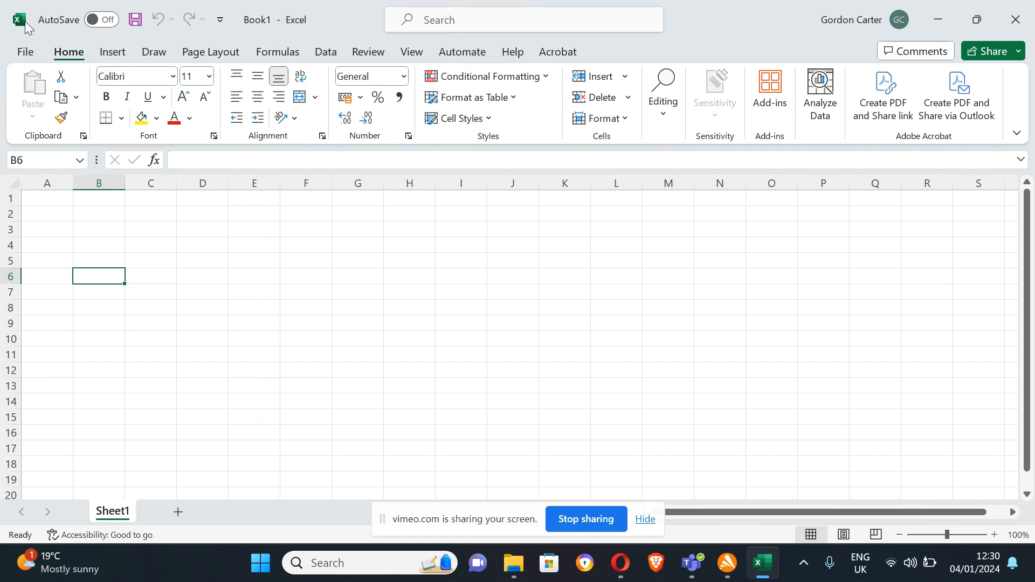
pyautogui.click(64, 209)
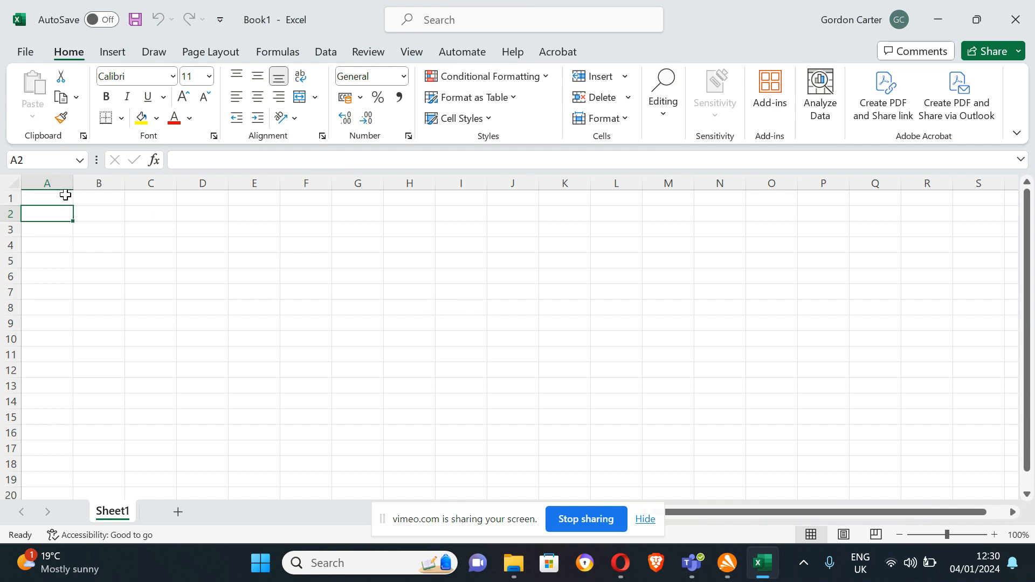
# - Enter the heading "My football annual salary" in cell A1
pyautogui.click(59, 200)
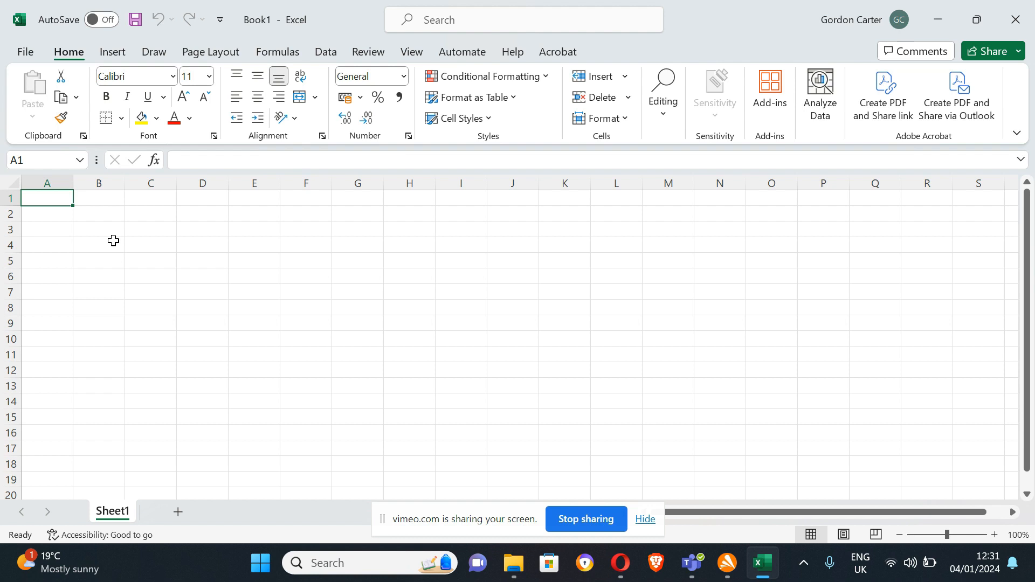
pyautogui.write('My f')
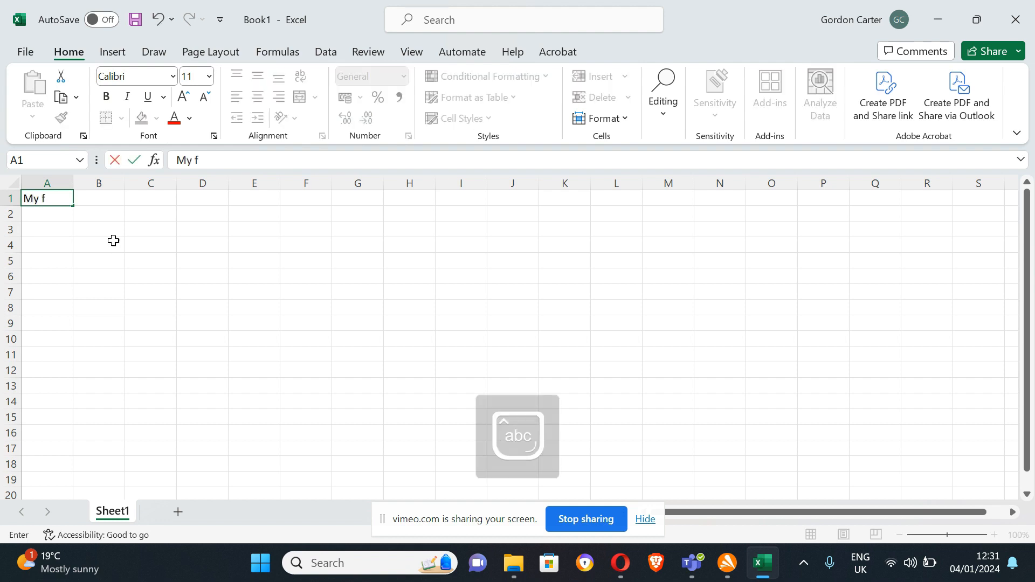
pyautogui.write('ootball')
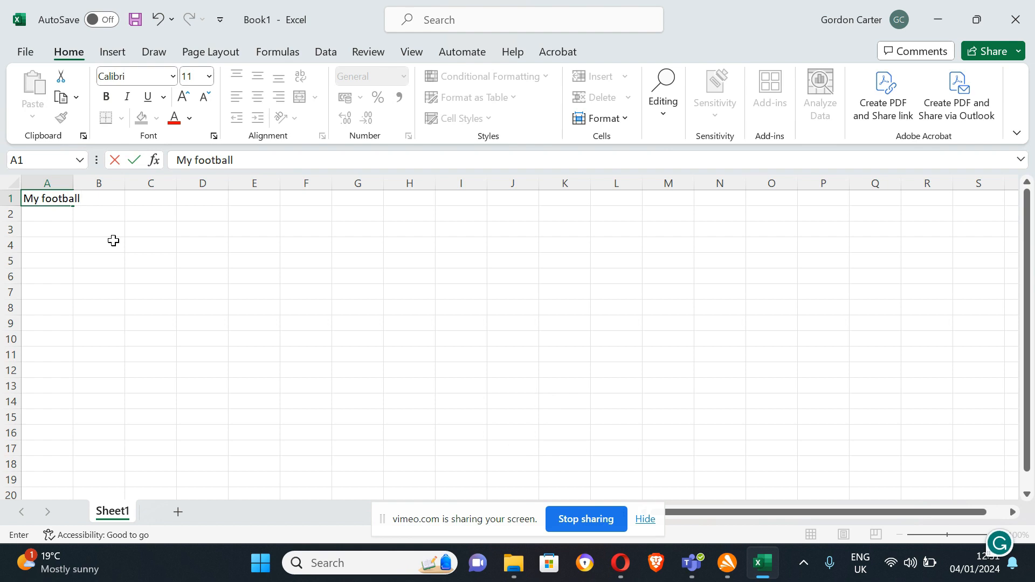
pyautogui.write(' annual sallary')
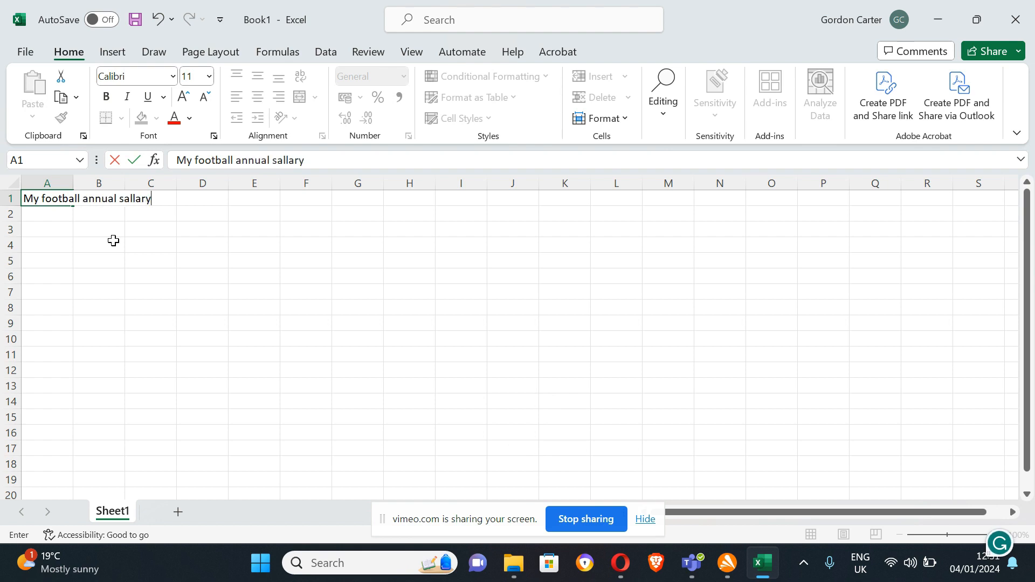
pyautogui.press('BackSpace')
pyautogui.press('BackSpace')
pyautogui.press('BackSpace')
pyautogui.press('BackSpace')
pyautogui.write('ary')
pyautogui.press('Return')
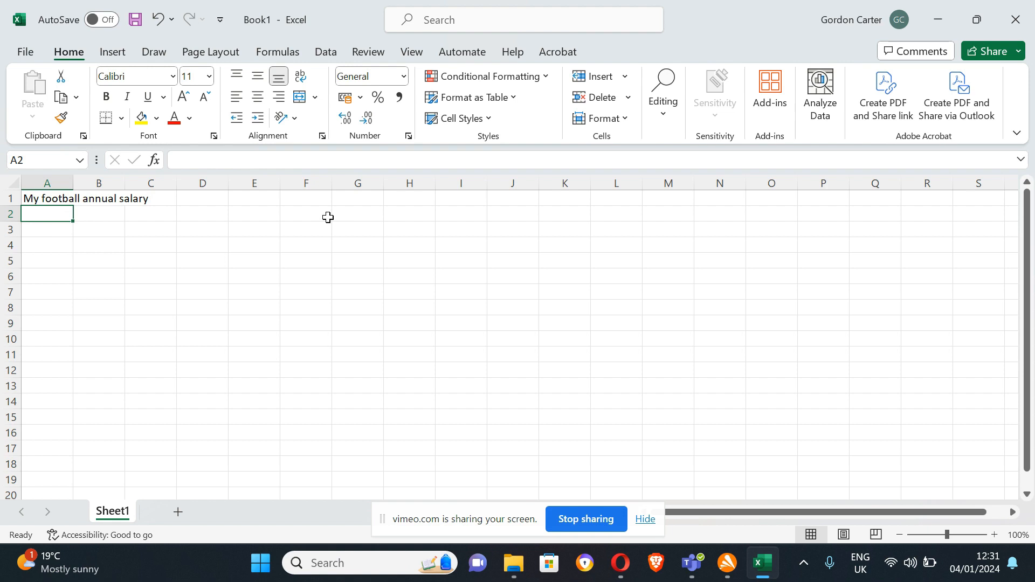
# - Merge cells A1:C1 containing the salary heading with Merge Cells, without centring the text
pyautogui.click(305, 201)
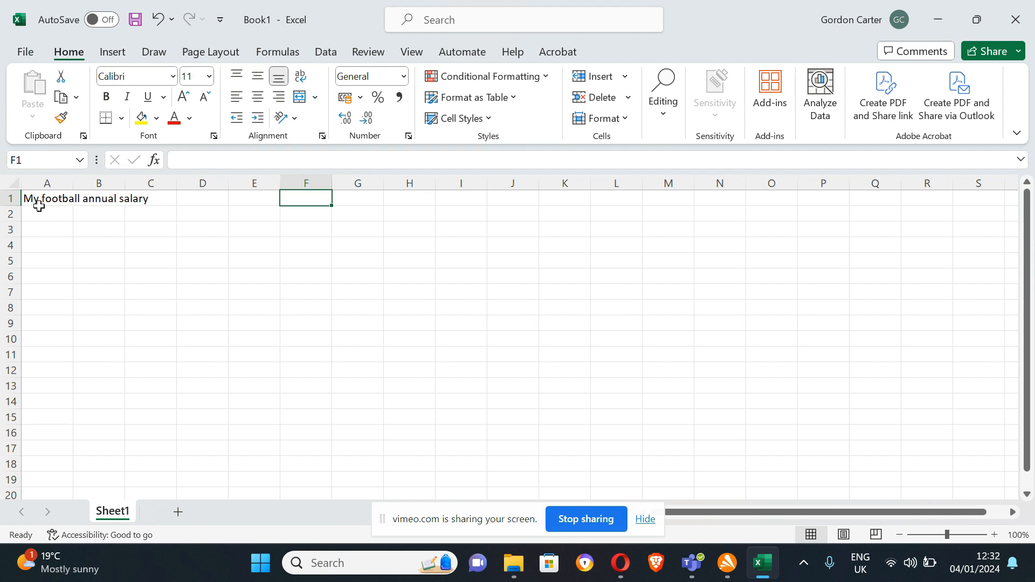
pyautogui.moveTo(29, 199); pyautogui.dragTo(133, 205)
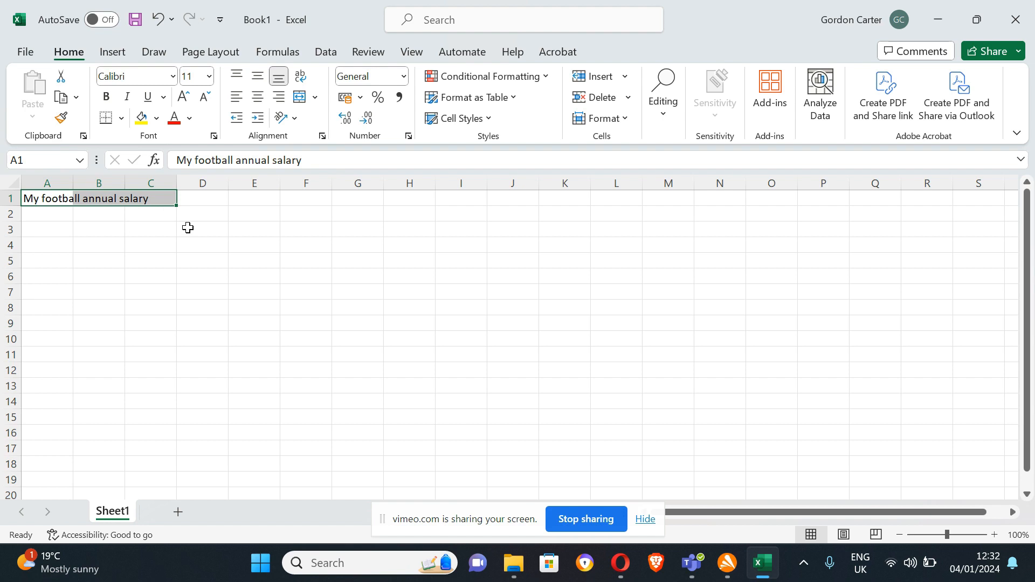
pyautogui.click(316, 97)
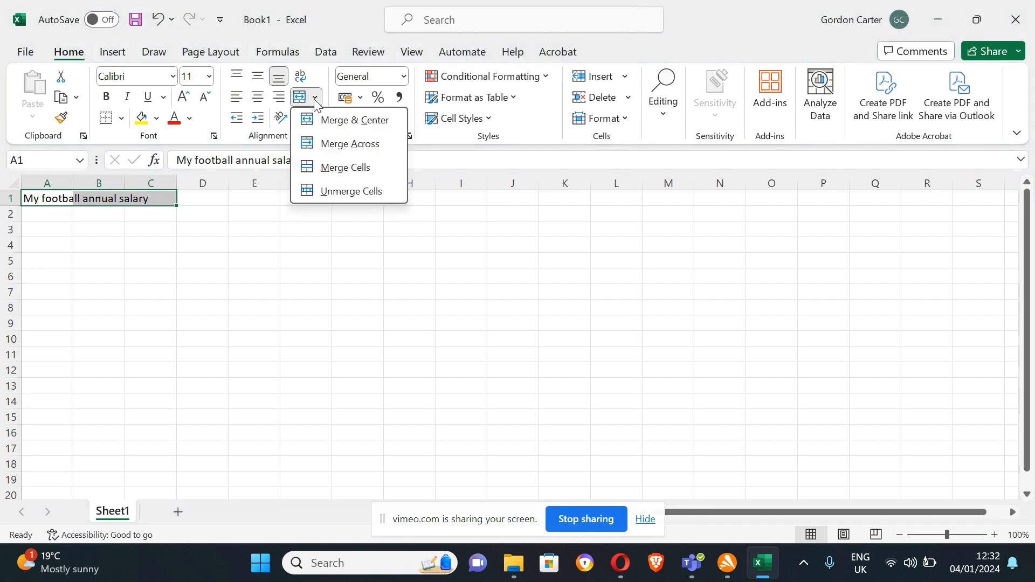
pyautogui.click(337, 168)
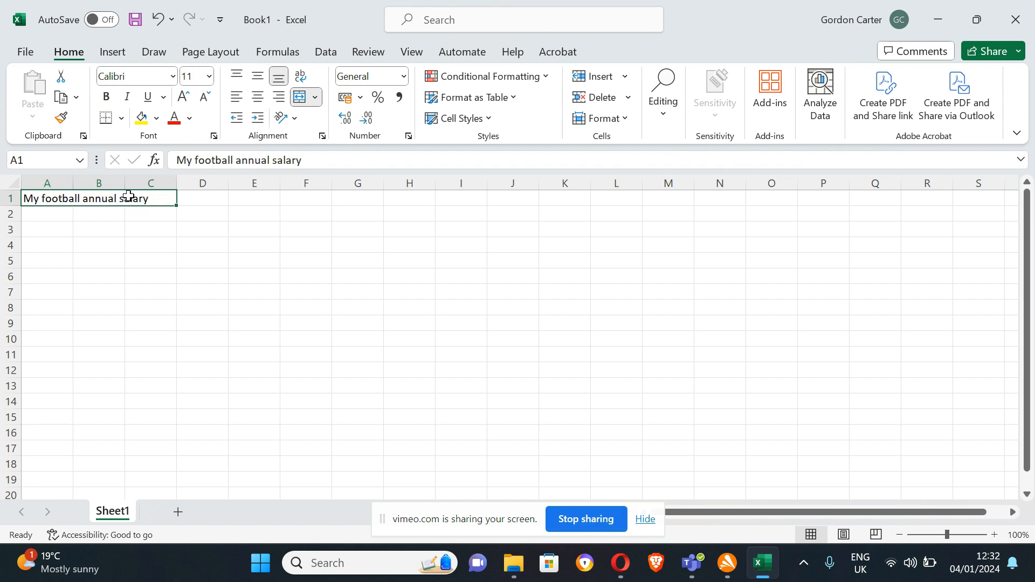
# - Move the cell selection around and onto the merged heading to check that A1:C1 behaves as one cell, ending at A2
pyautogui.click(169, 226)
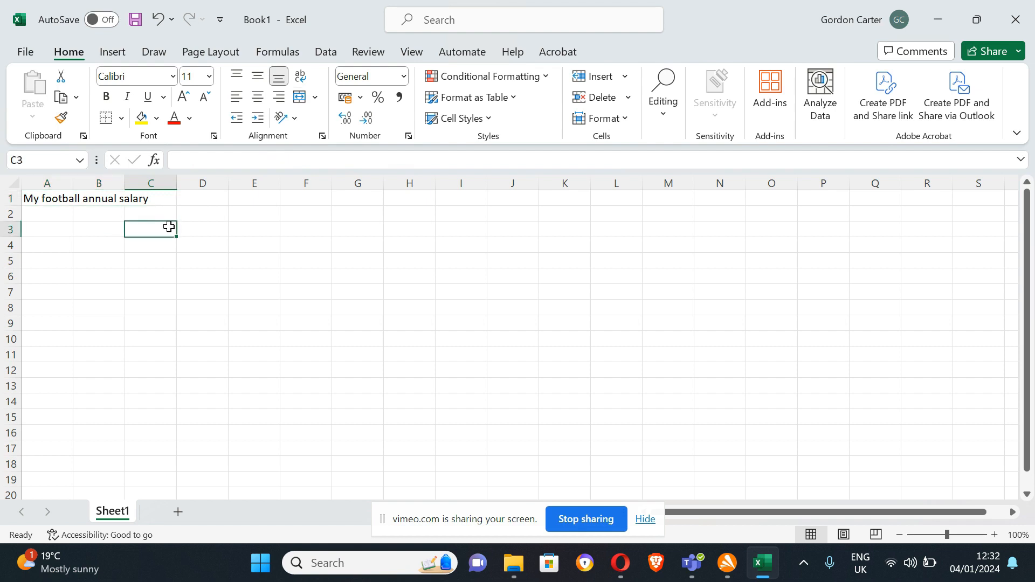
pyautogui.click(49, 211)
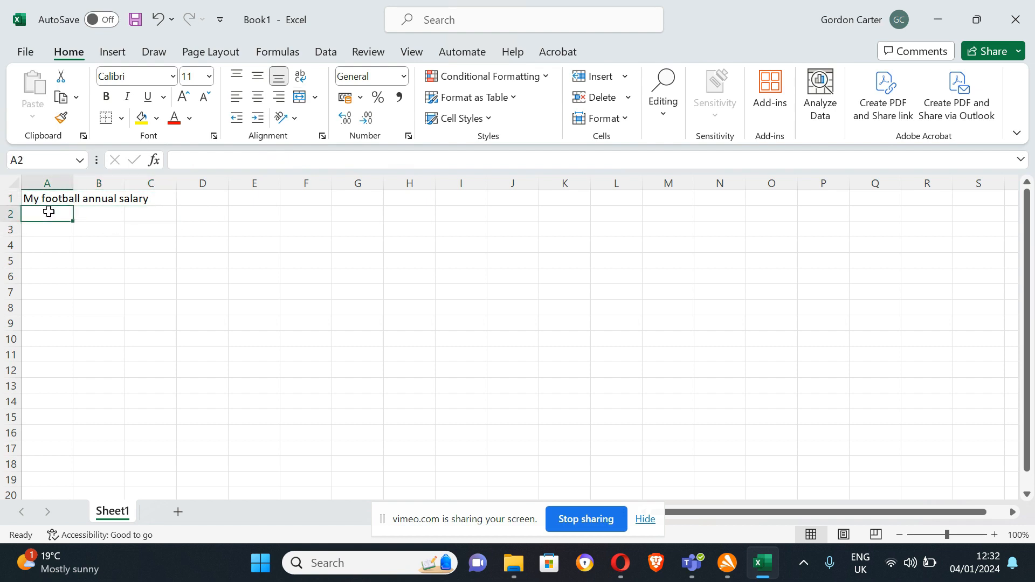
pyautogui.press('Right')
pyautogui.press('Right')
pyautogui.press('Up')
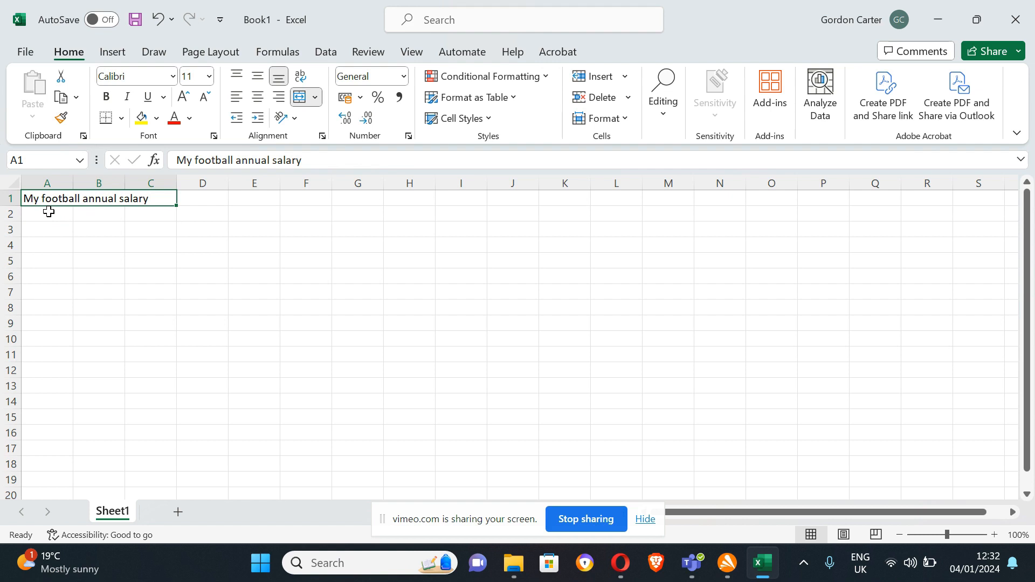
pyautogui.press('Down')
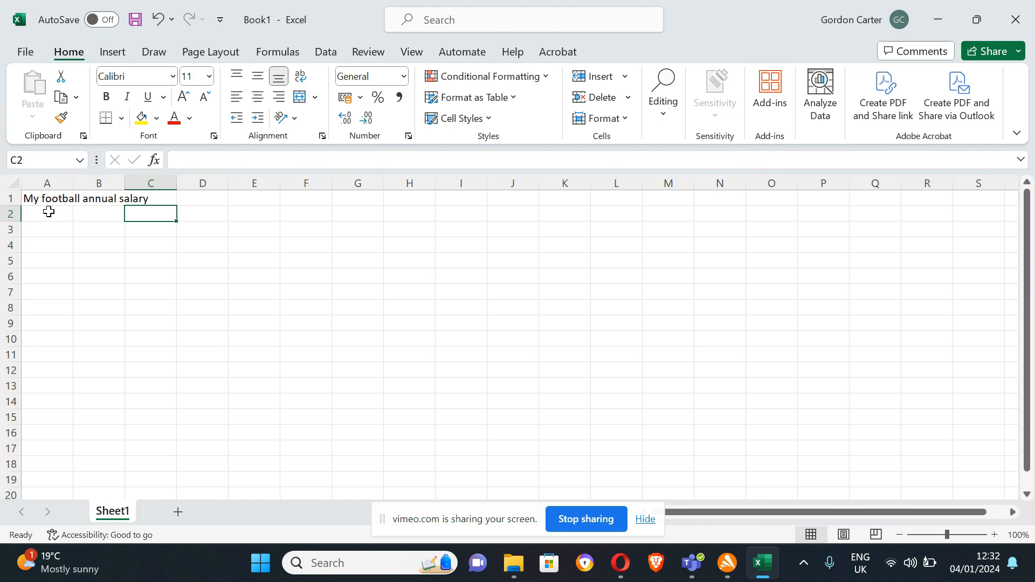
pyautogui.press('Left')
pyautogui.press('Left')
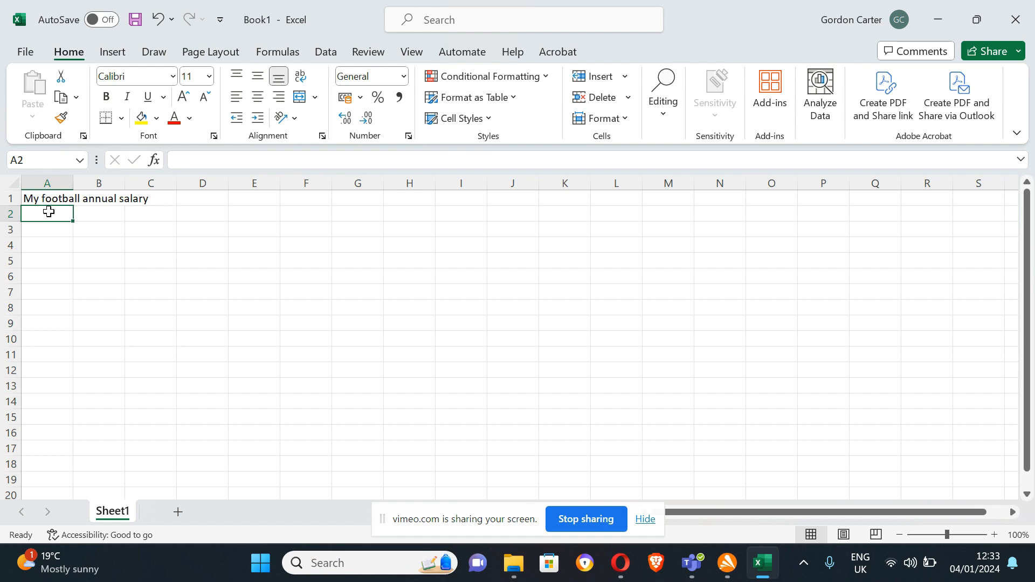
# - Enter 50000 in cell A2 and format it with the Euro (€ 123) accounting format
pyautogui.write('50000')
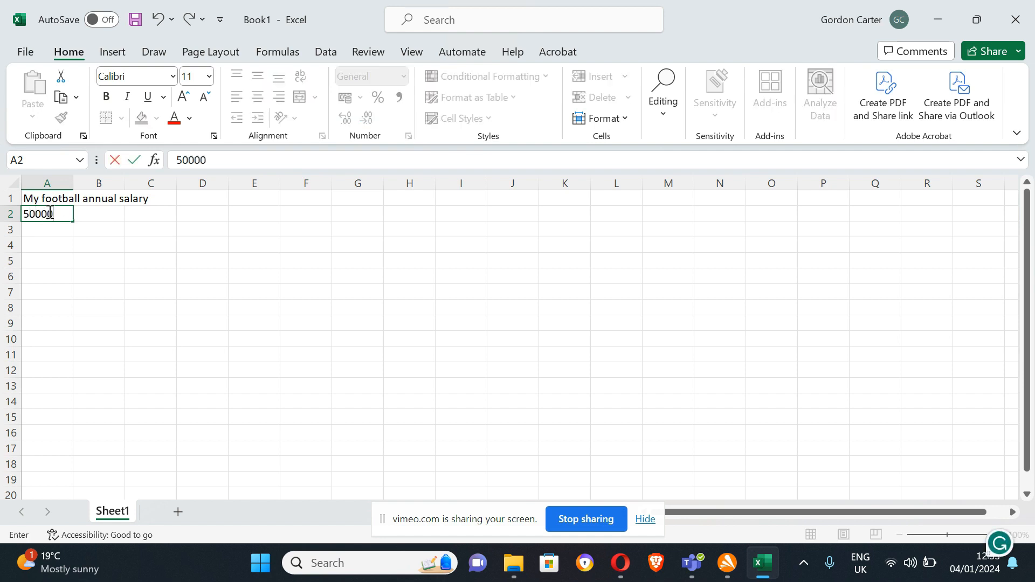
pyautogui.press('Return')
pyautogui.click(49, 211)
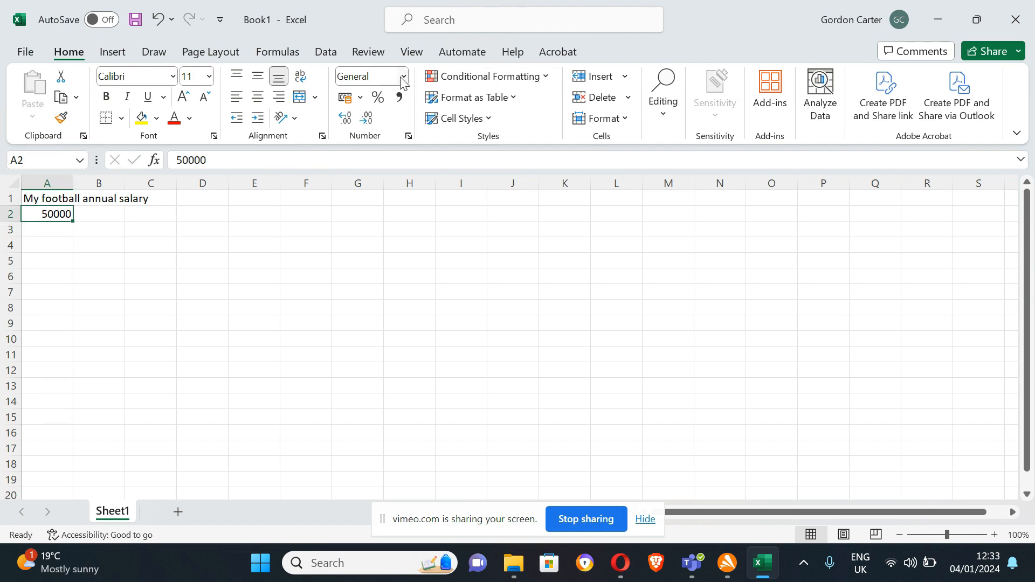
pyautogui.click(359, 97)
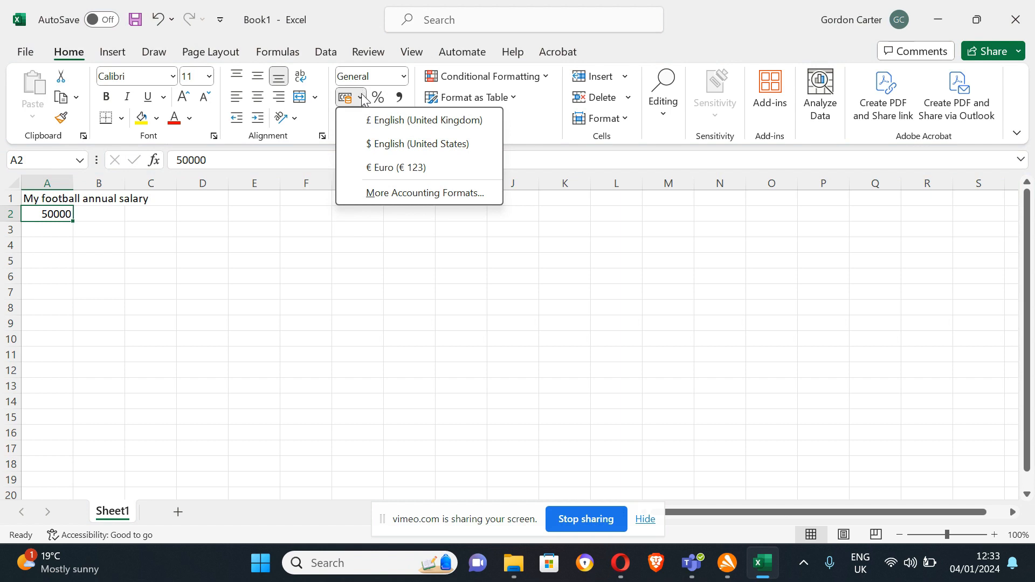
pyautogui.click(380, 168)
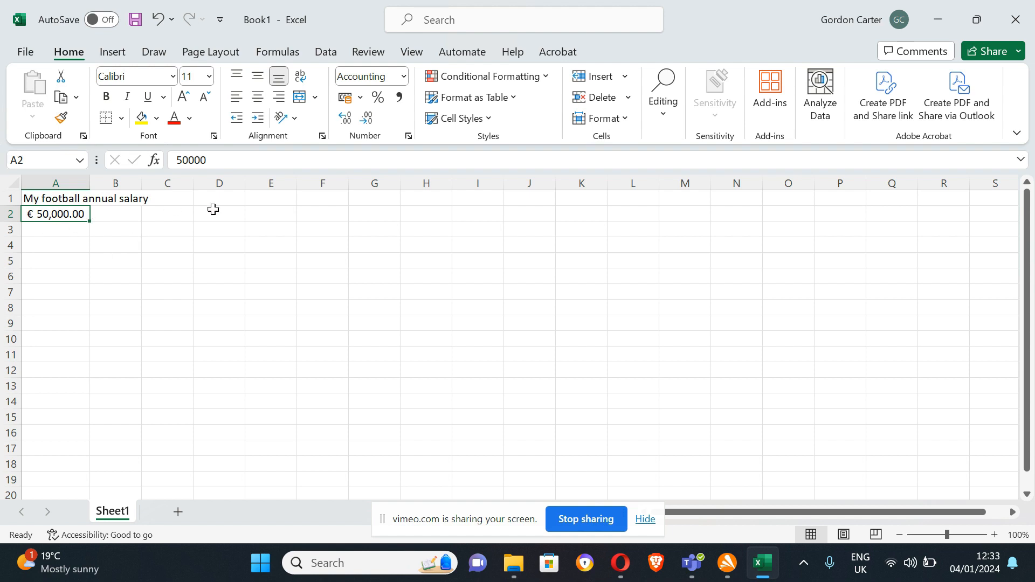
# - Remove the two decimal places from the salary in A2 and add them back
pyautogui.click(368, 121)
pyautogui.click(369, 121)
pyautogui.click(346, 121)
pyautogui.click(346, 121)
# - Enter the heading "Goal scored annually" in cell A4 and the value 65 in A5
pyautogui.press('Down')
pyautogui.press('Down')
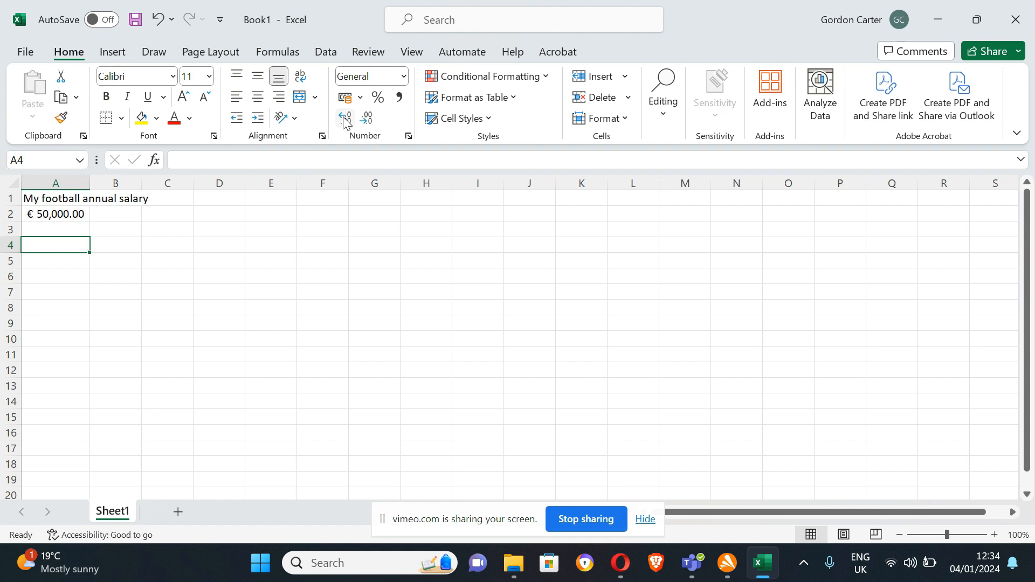
pyautogui.write('Goa')
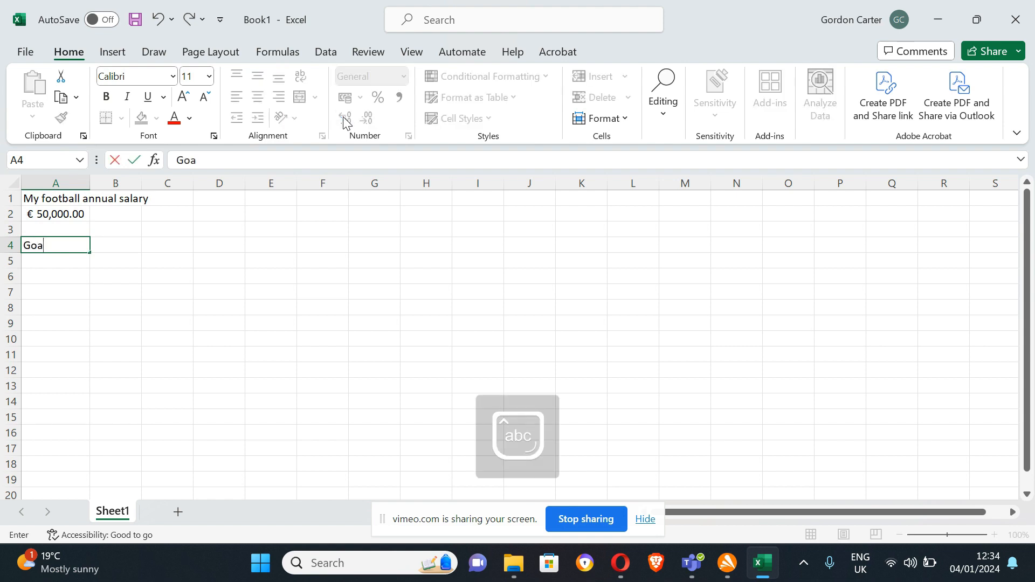
pyautogui.write('l score')
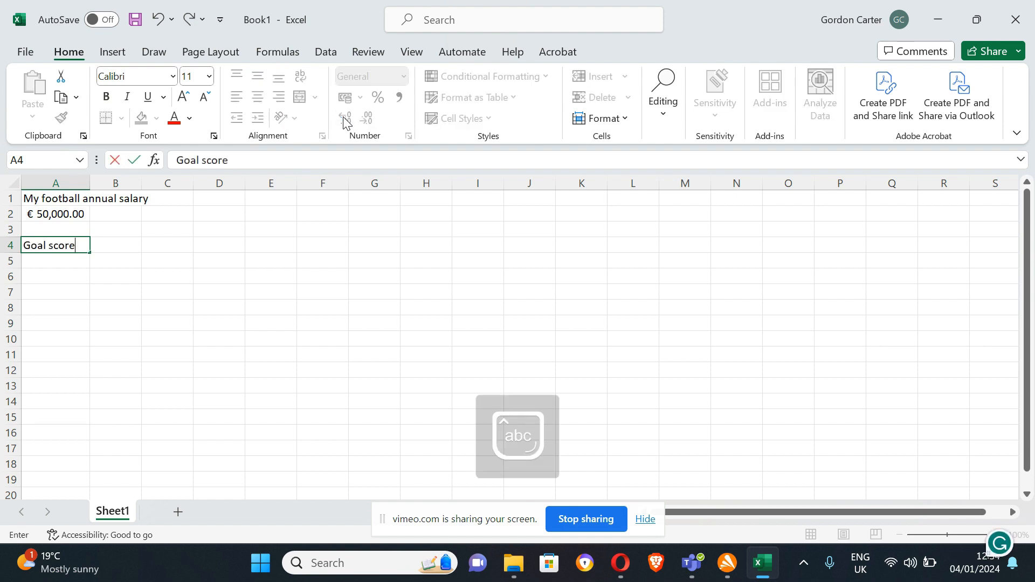
pyautogui.write('d annually')
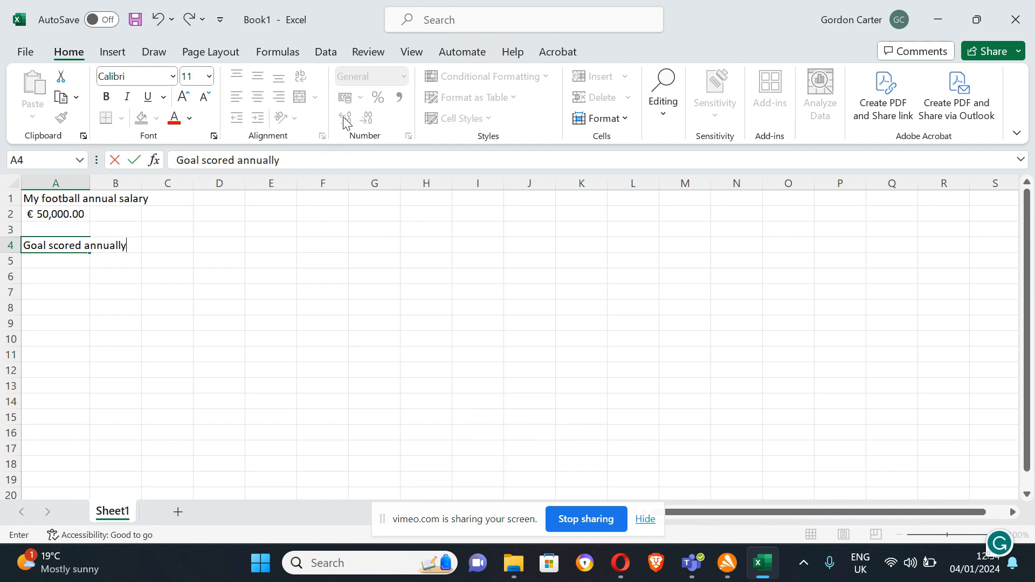
pyautogui.press('Return')
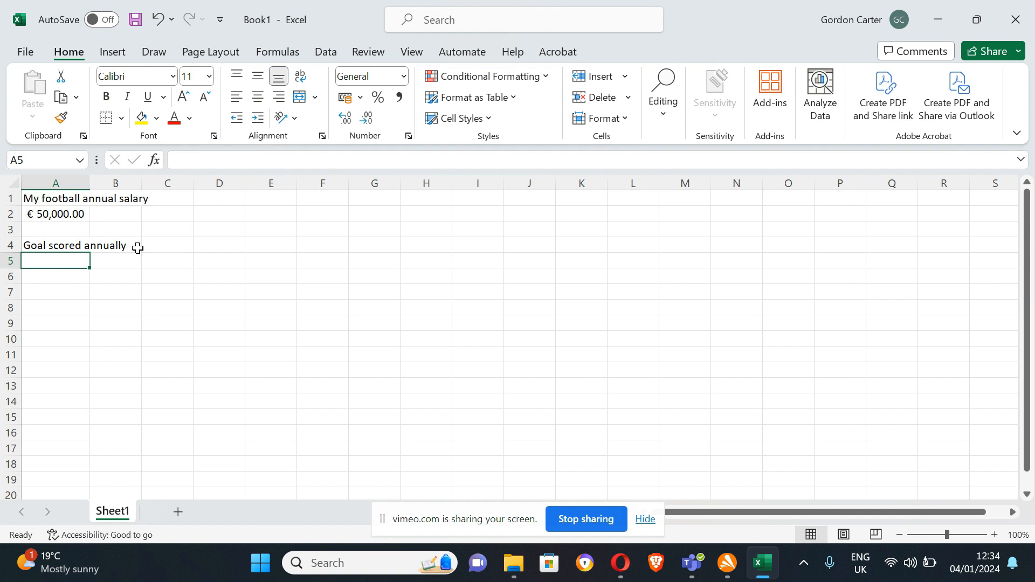
pyautogui.write('65')
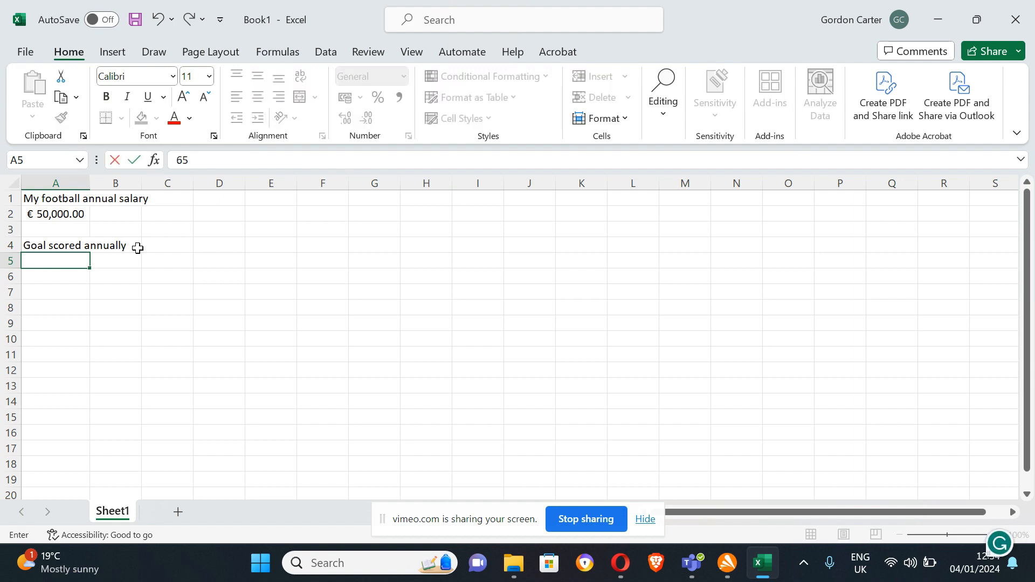
pyautogui.press('Return')
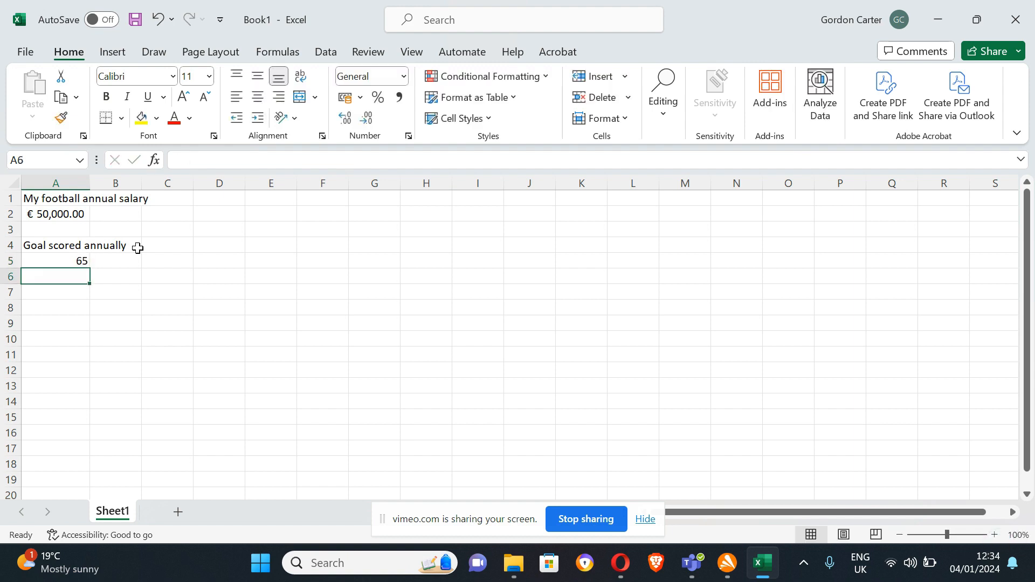
# - Merge the "Goal scored annually" heading across cells A4:B4 using Merge Cells, without centring it
pyautogui.click(79, 261)
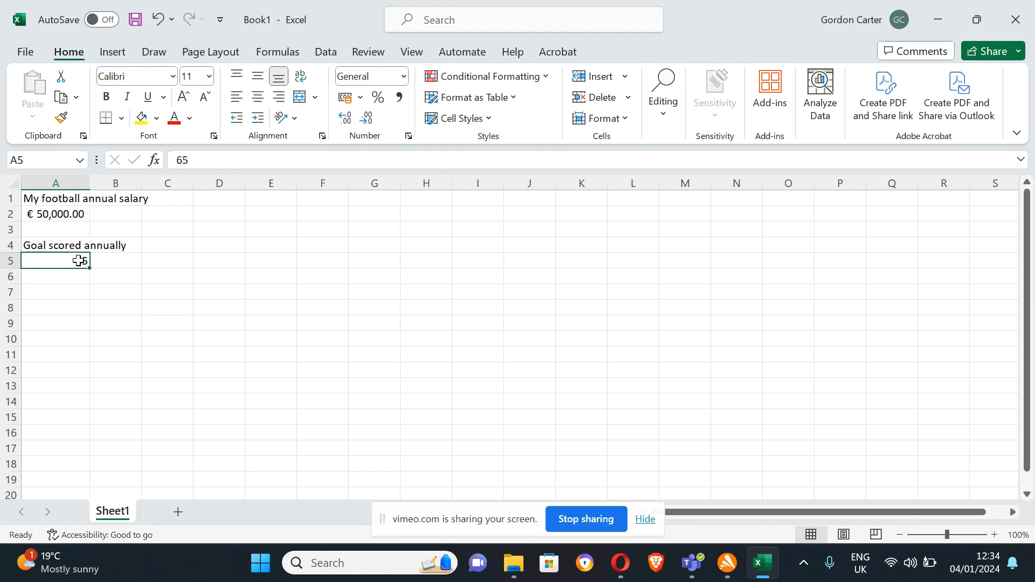
pyautogui.click(53, 246)
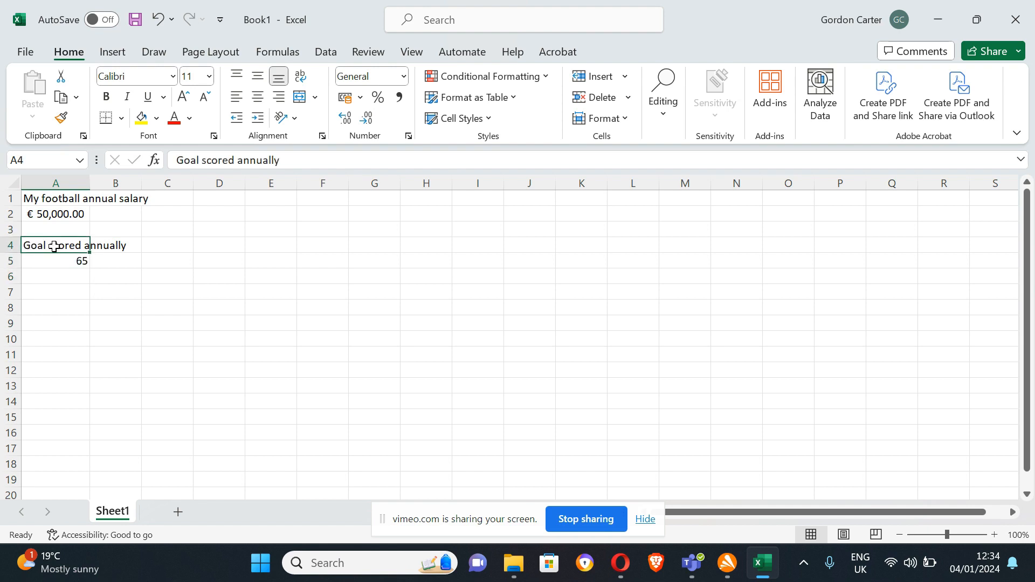
pyautogui.moveTo(54, 246); pyautogui.dragTo(116, 244)
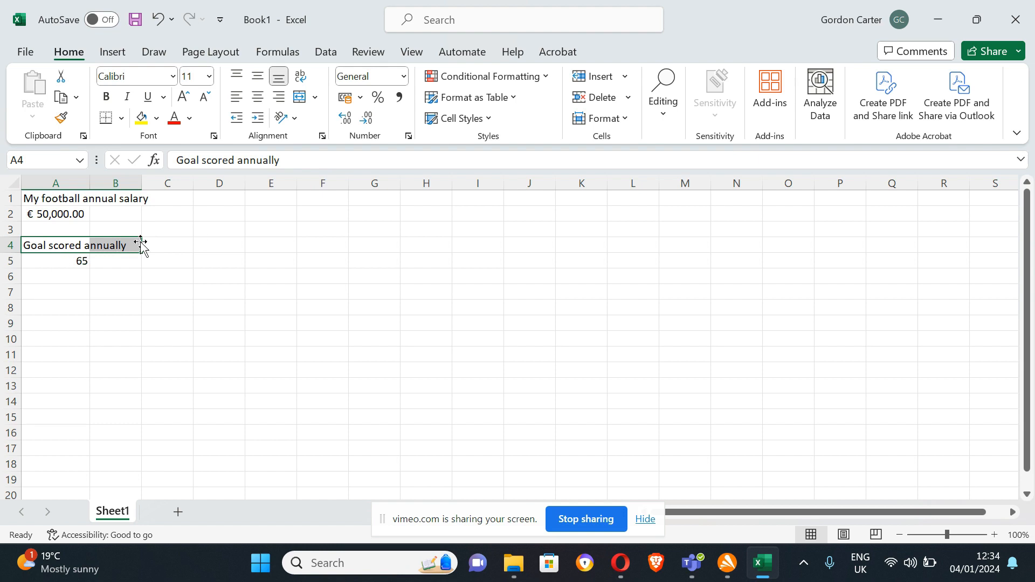
pyautogui.click(315, 97)
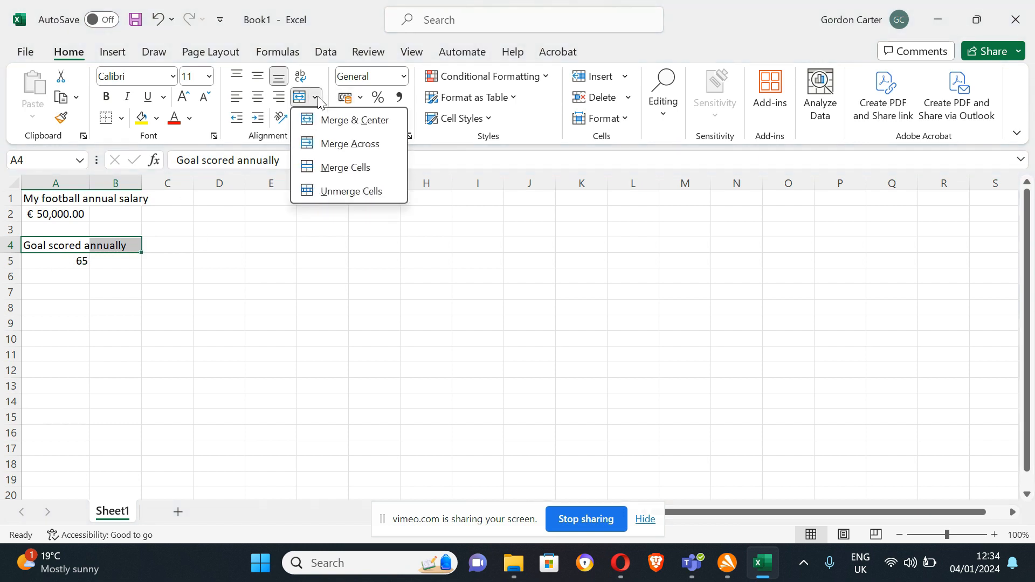
pyautogui.click(339, 168)
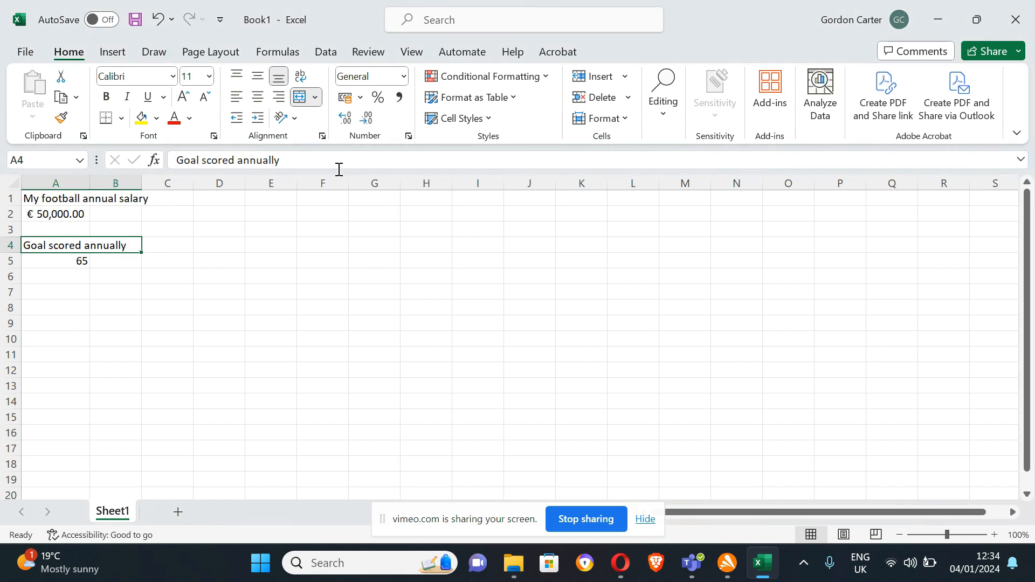
# - Centre the annual goals value in cell A5 after trying left alignment
pyautogui.click(62, 264)
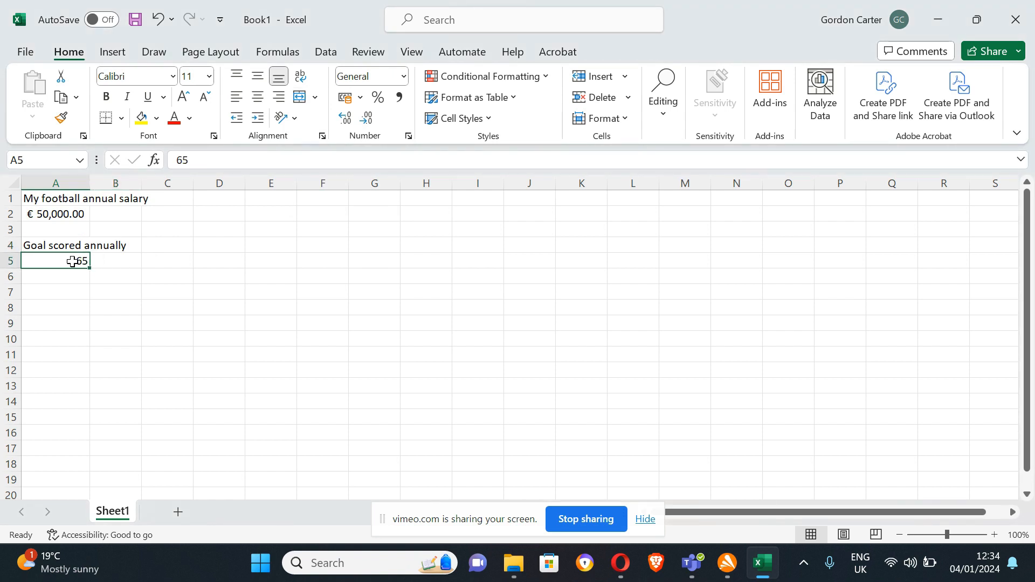
pyautogui.click(237, 97)
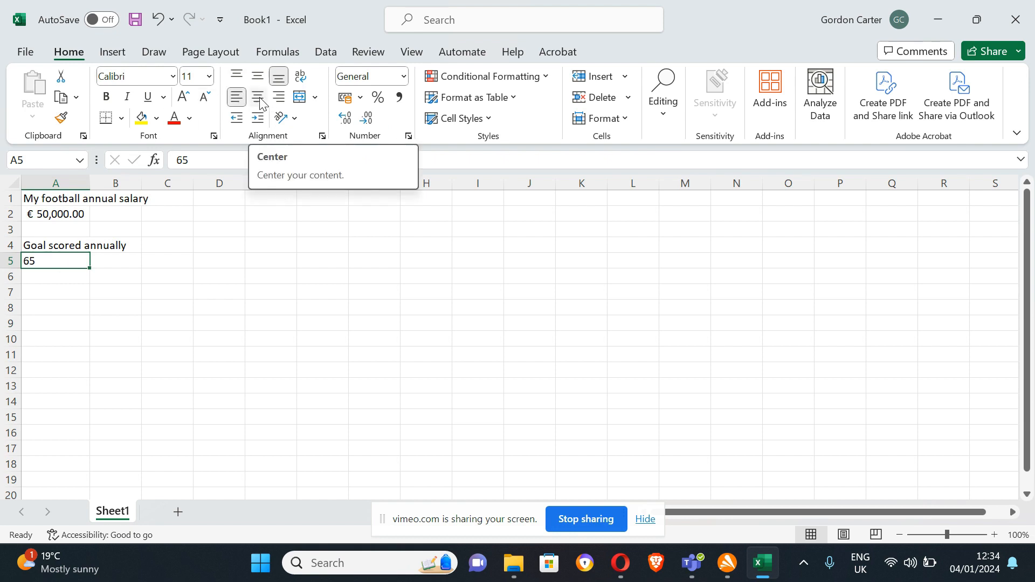
pyautogui.click(259, 99)
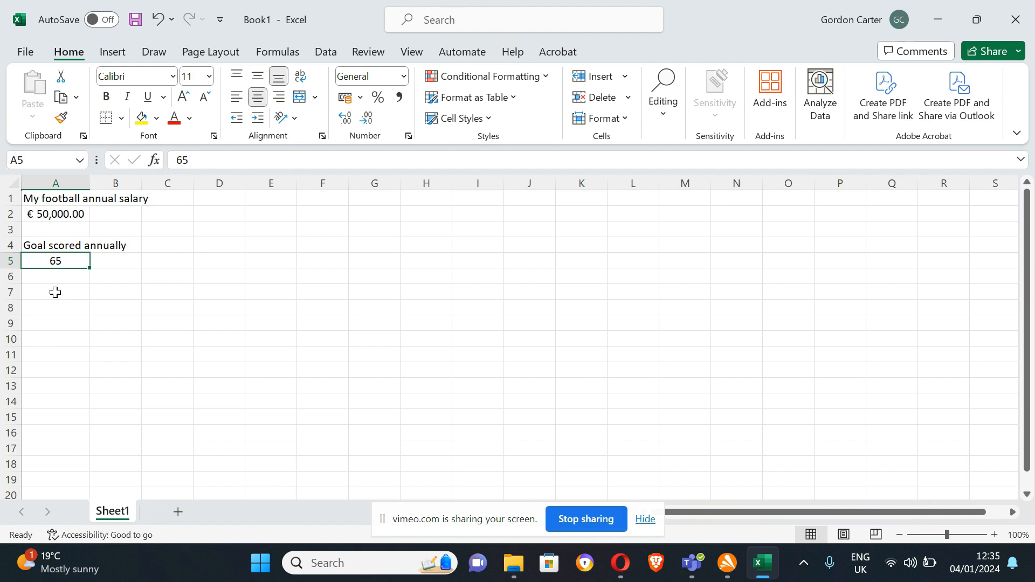
# - Enter the heading "Total Attacks" in cell A7
pyautogui.click(55, 292)
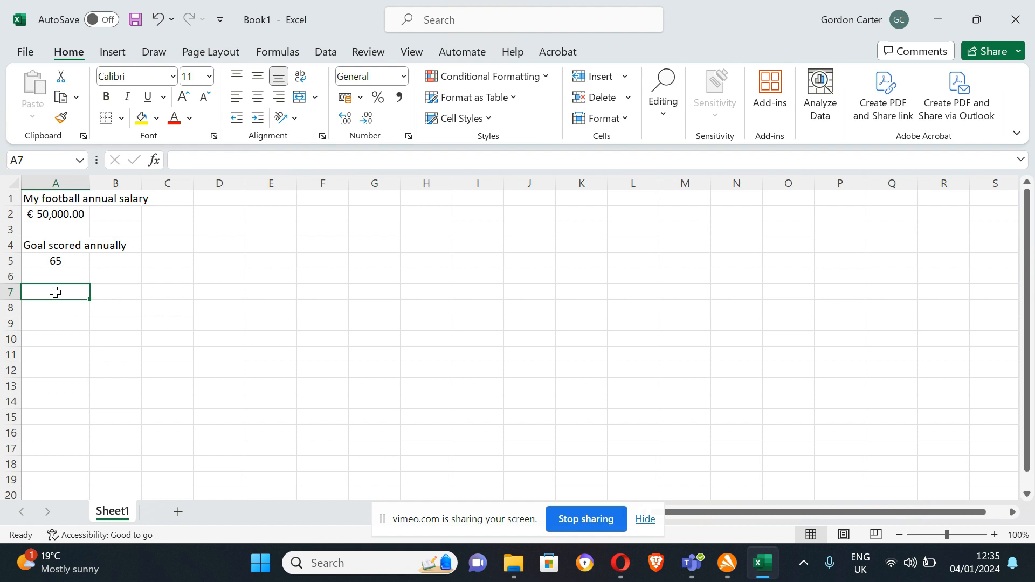
pyautogui.press('capslock')
pyautogui.write('T')
pyautogui.press('capslock')
pyautogui.write('otal ')
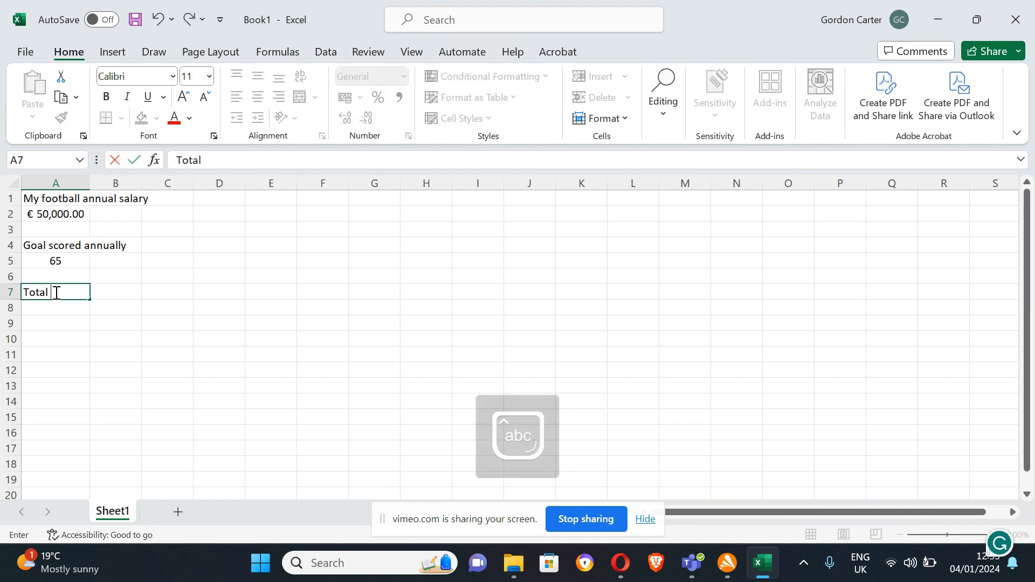
pyautogui.write('Attacks')
pyautogui.press('Return')
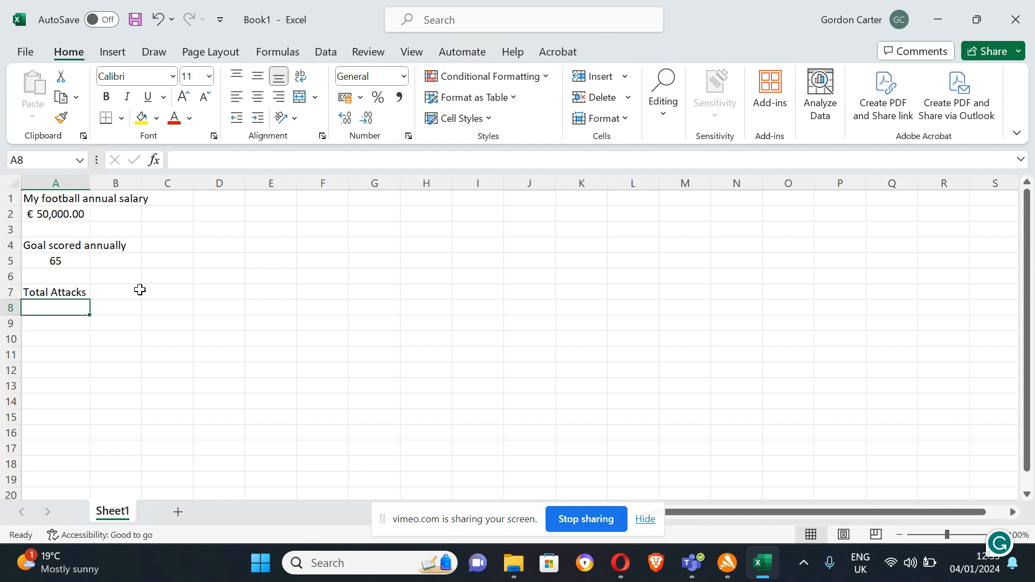
# - Enter 200 in cell A8 under the Total Attacks heading and centre it
pyautogui.write('200')
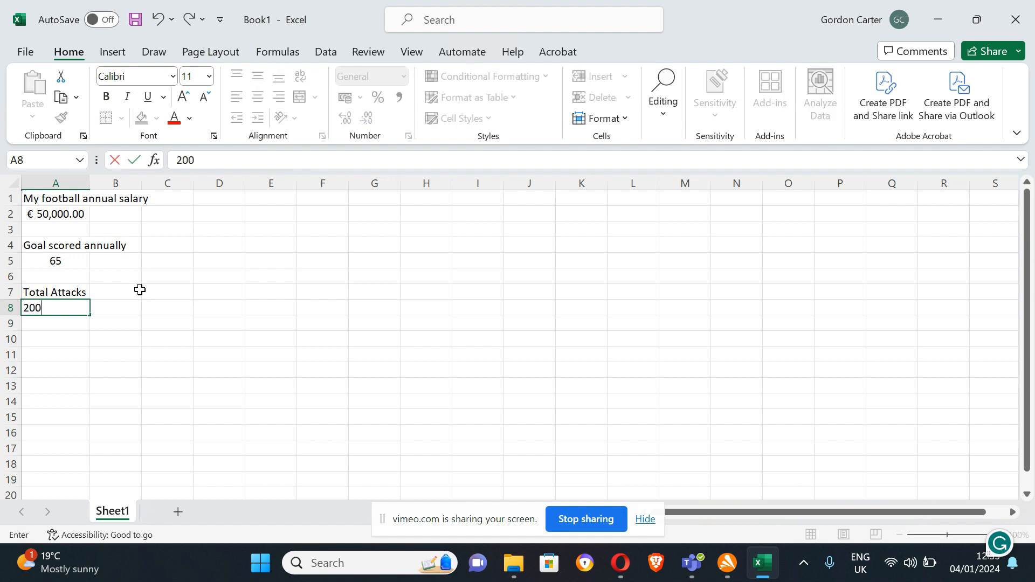
pyautogui.press('Return')
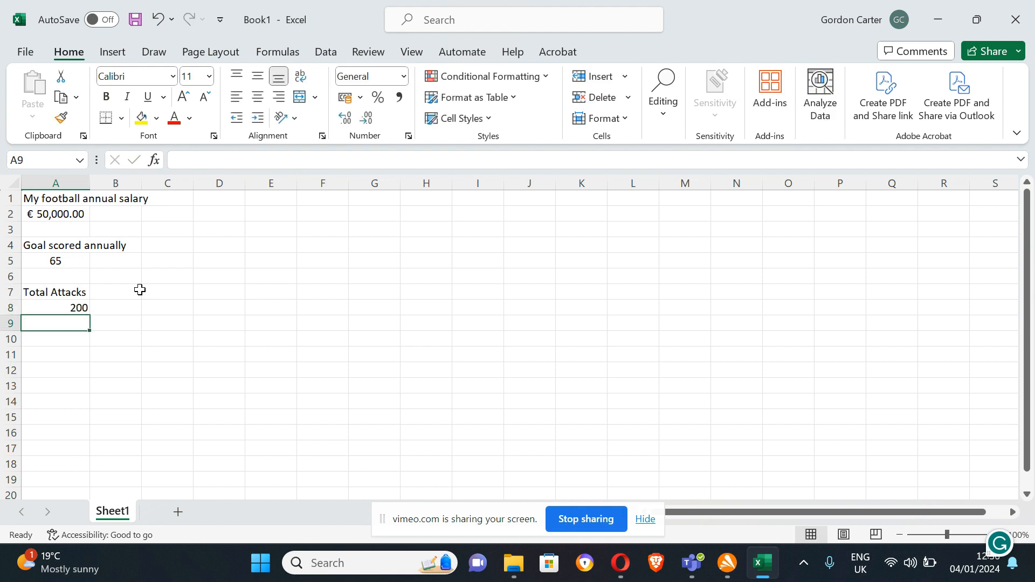
pyautogui.click(65, 306)
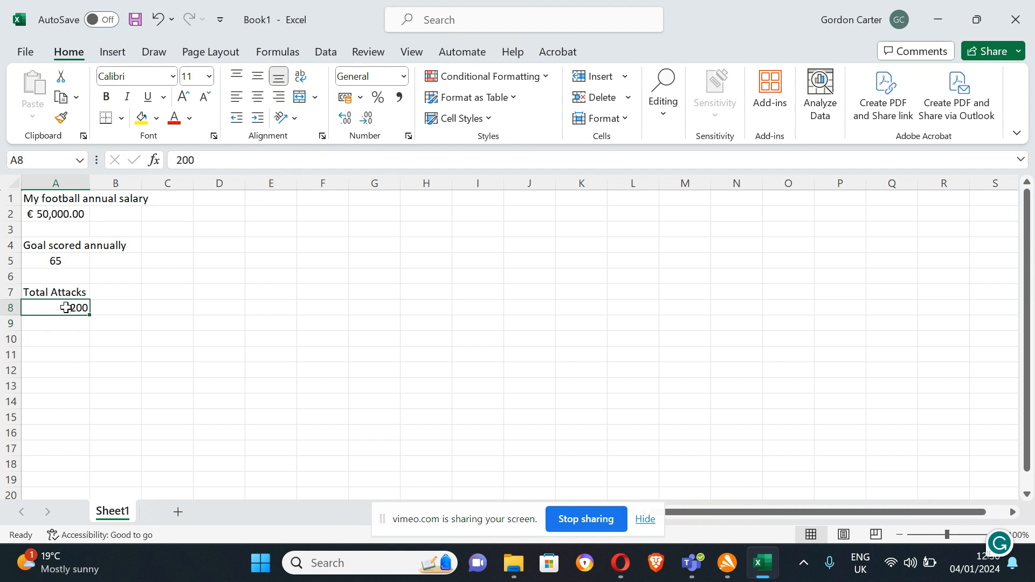
pyautogui.click(258, 98)
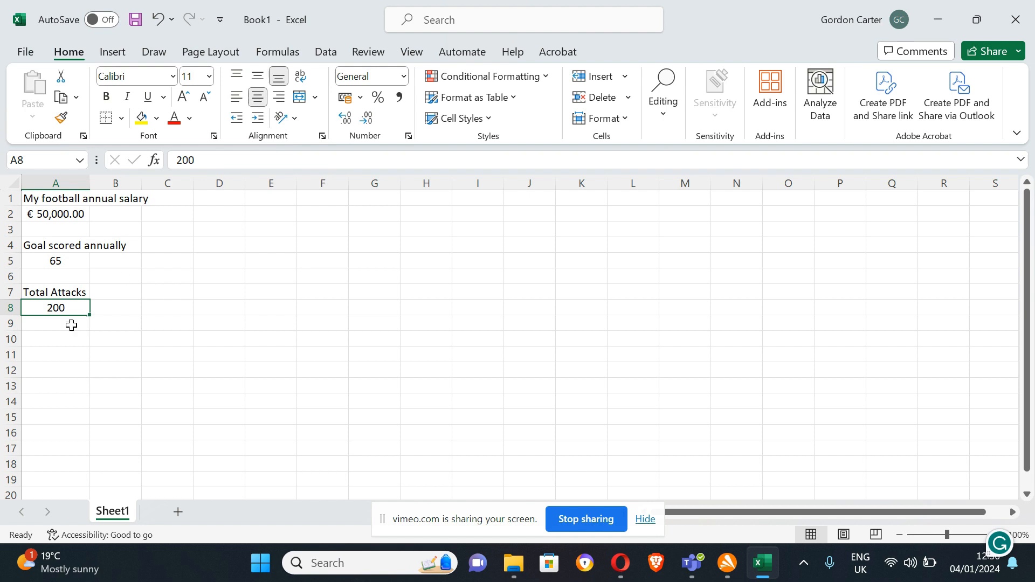
# - Enter the heading "Percentage" in cell A10
pyautogui.click(48, 339)
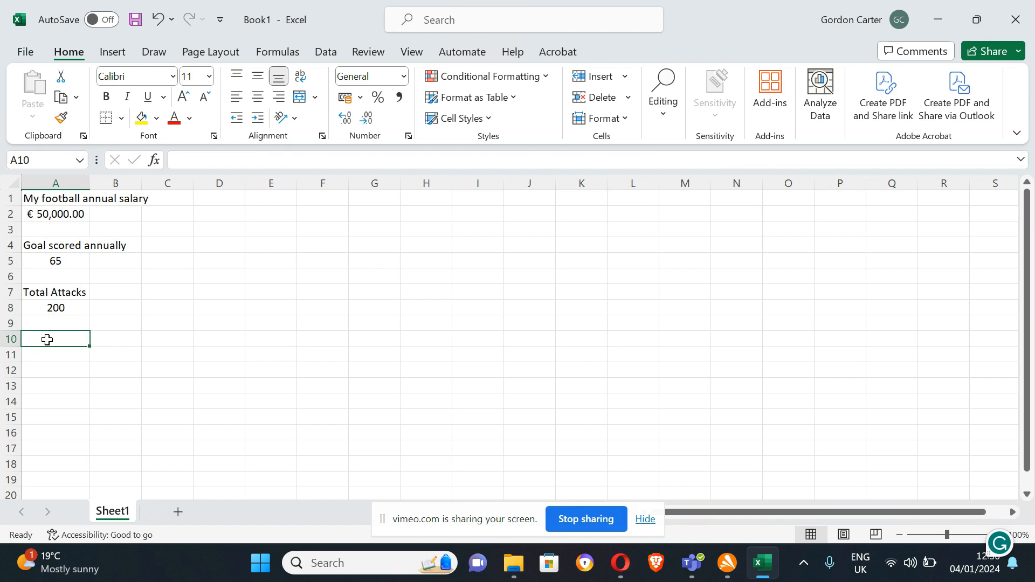
pyautogui.write('Perc')
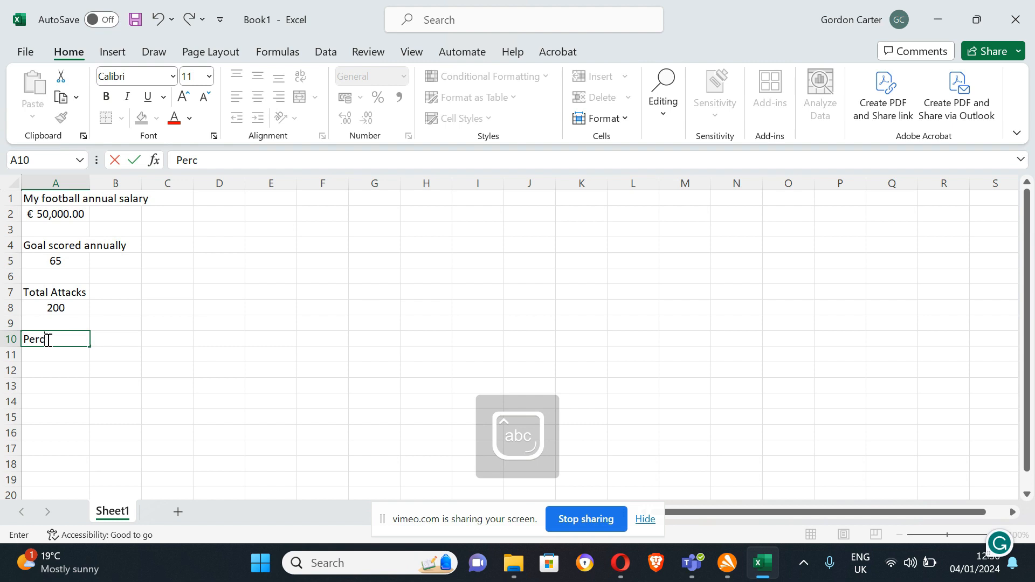
pyautogui.write('entage')
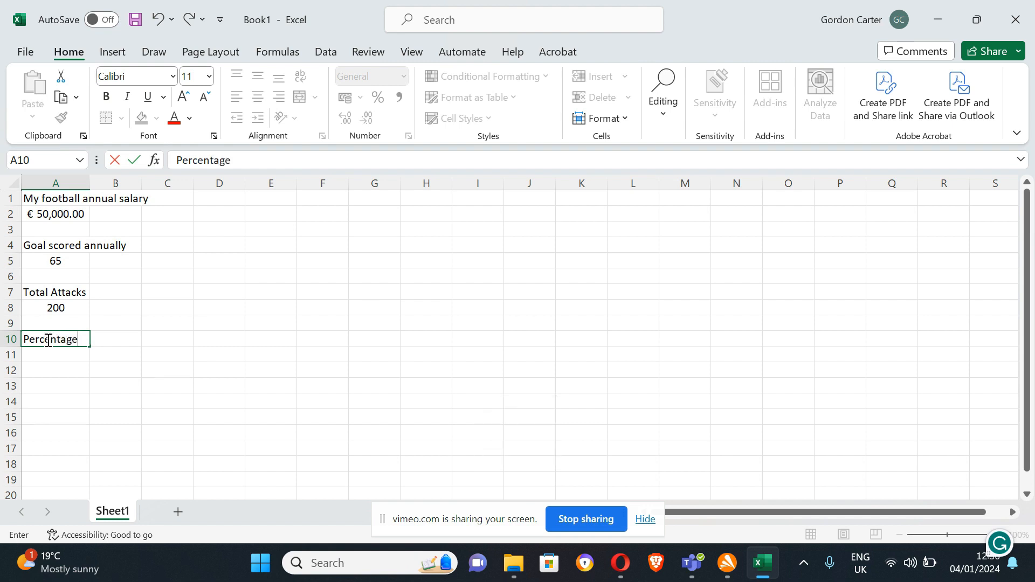
pyautogui.press('Return')
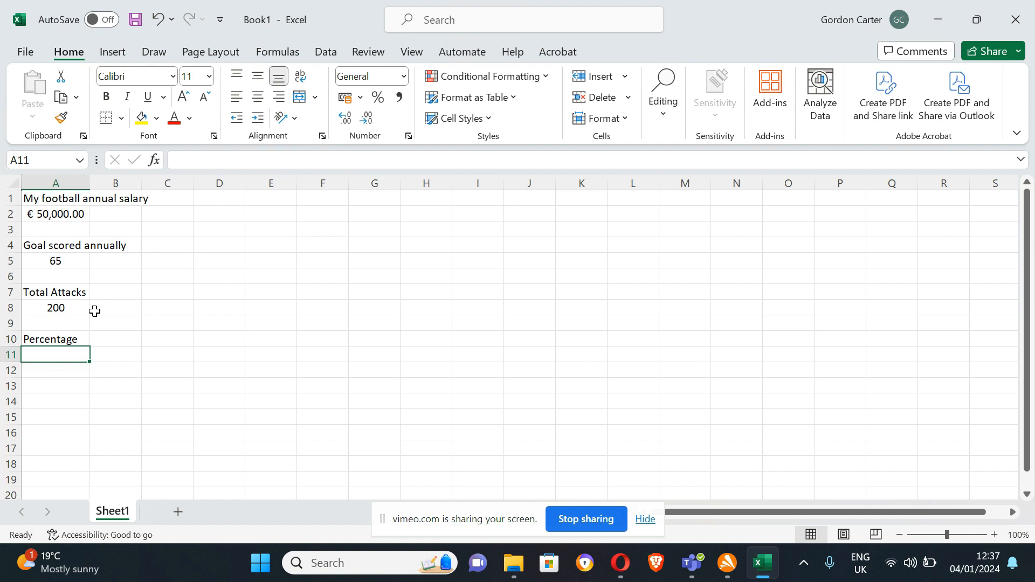
# - Enter the formula =(65/200) in cell A11 and format the result with the Percent Style
pyautogui.write('=')
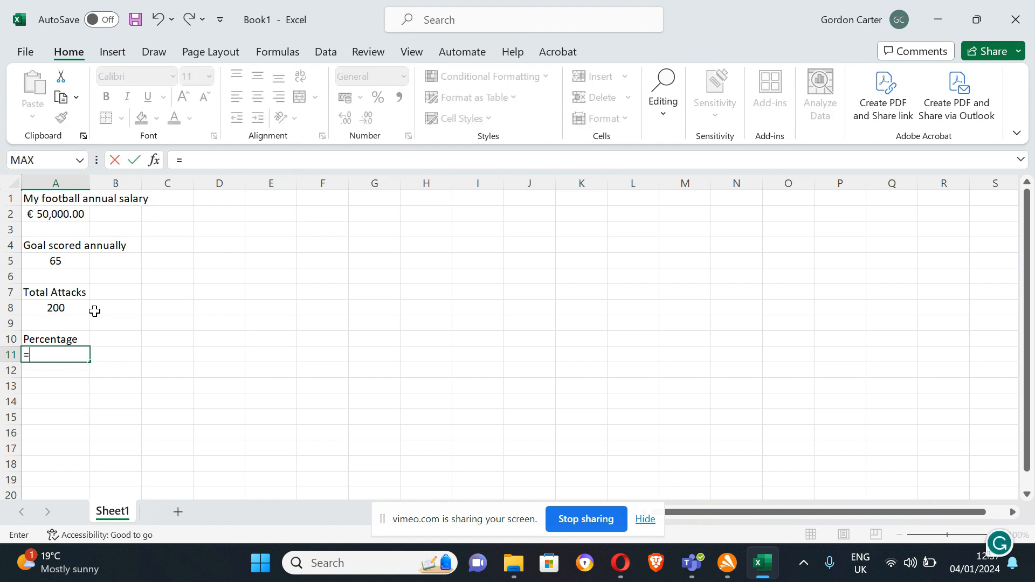
pyautogui.write('(')
pyautogui.write('65/200')
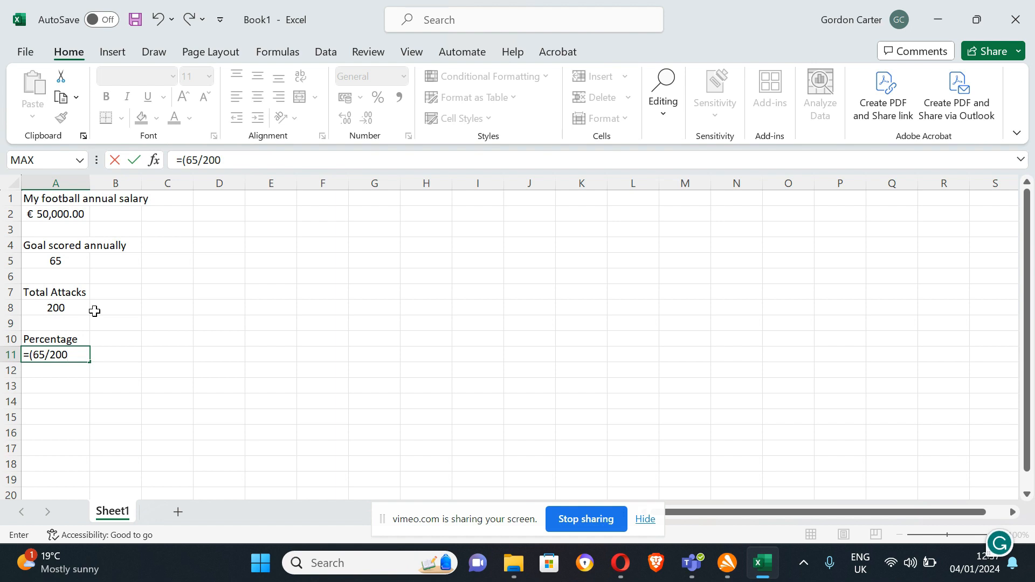
pyautogui.write(')')
pyautogui.press('Return')
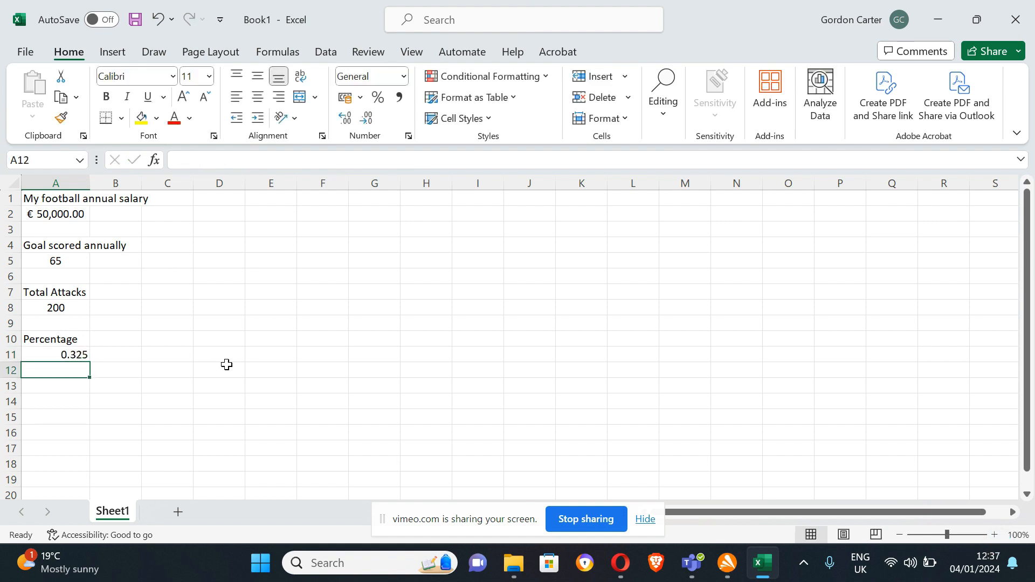
pyautogui.click(69, 356)
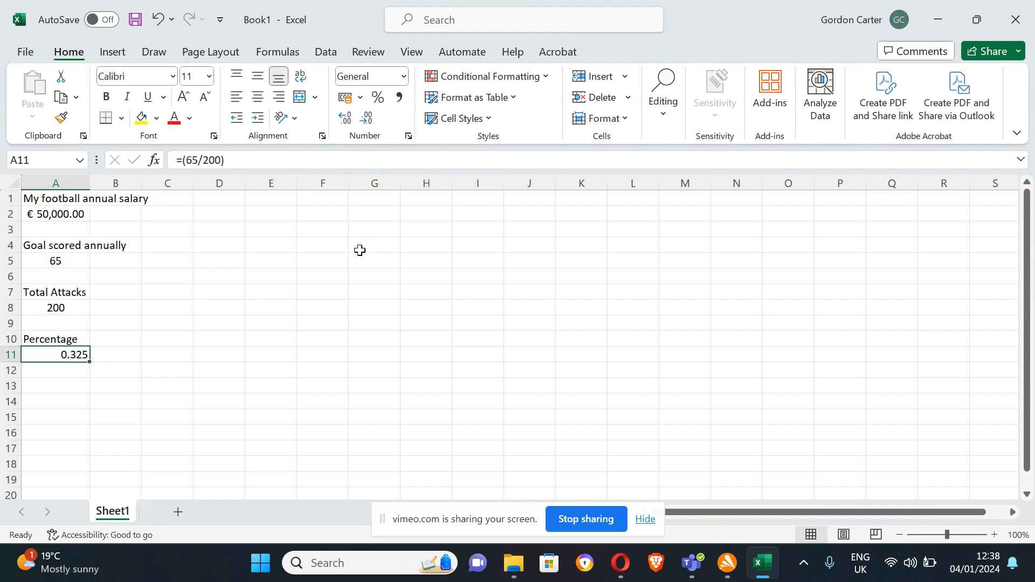
pyautogui.click(379, 98)
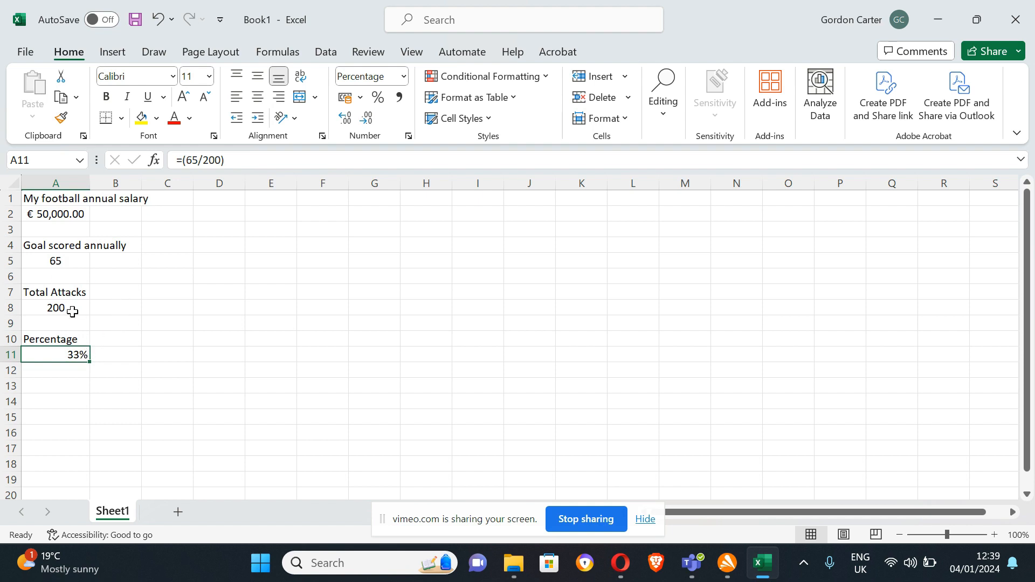
# - Change the annual goals value in cell A5 to 70
pyautogui.doubleClick(64, 261)
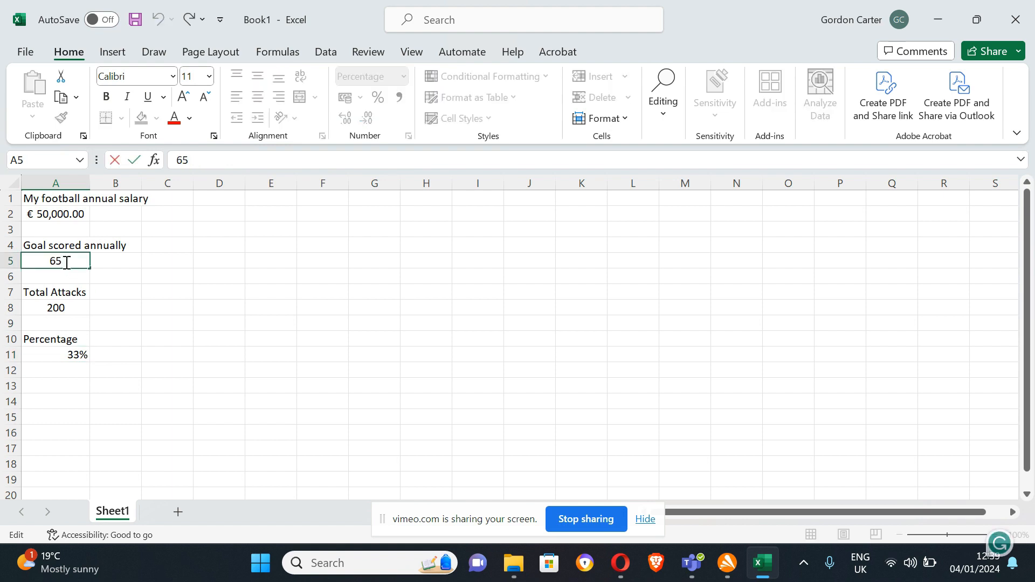
pyautogui.press('BackSpace')
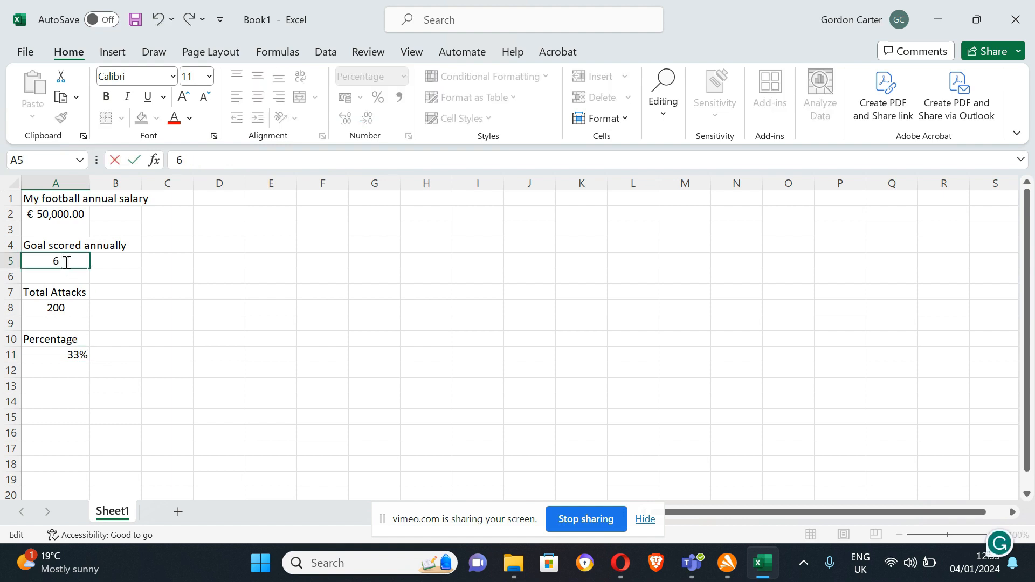
pyautogui.press('BackSpace')
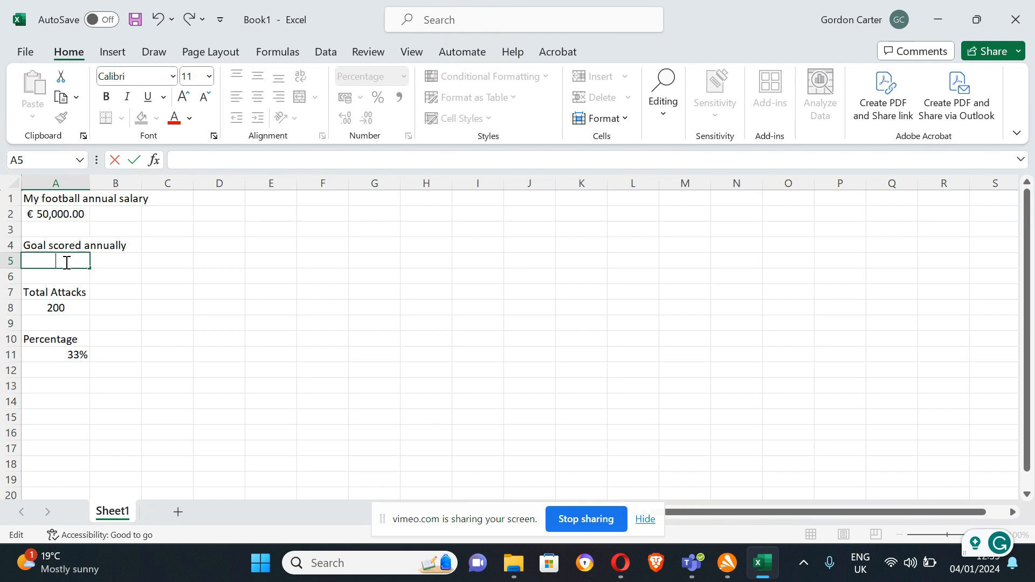
pyautogui.write('70')
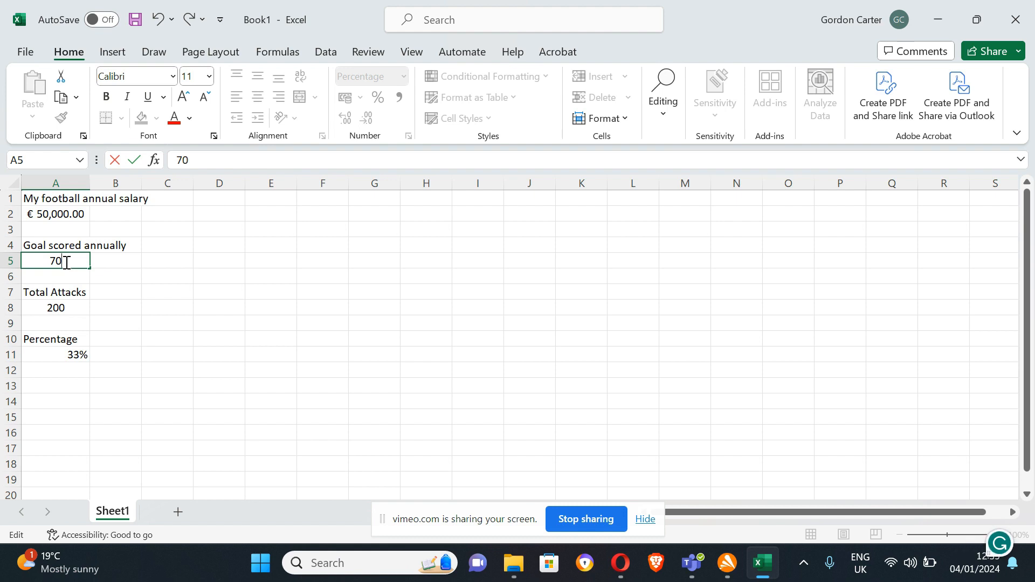
pyautogui.press('Return')
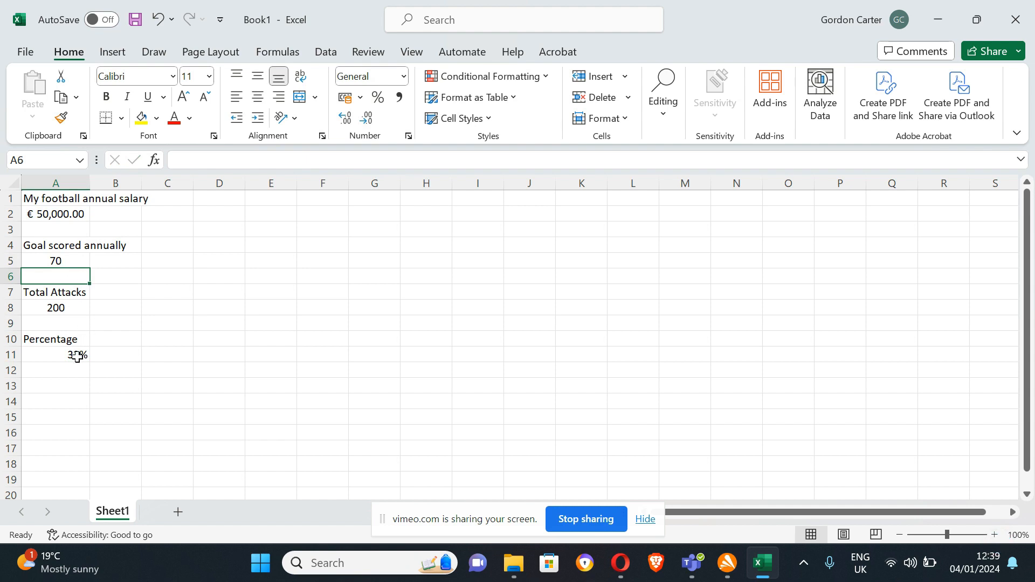
pyautogui.click(77, 357)
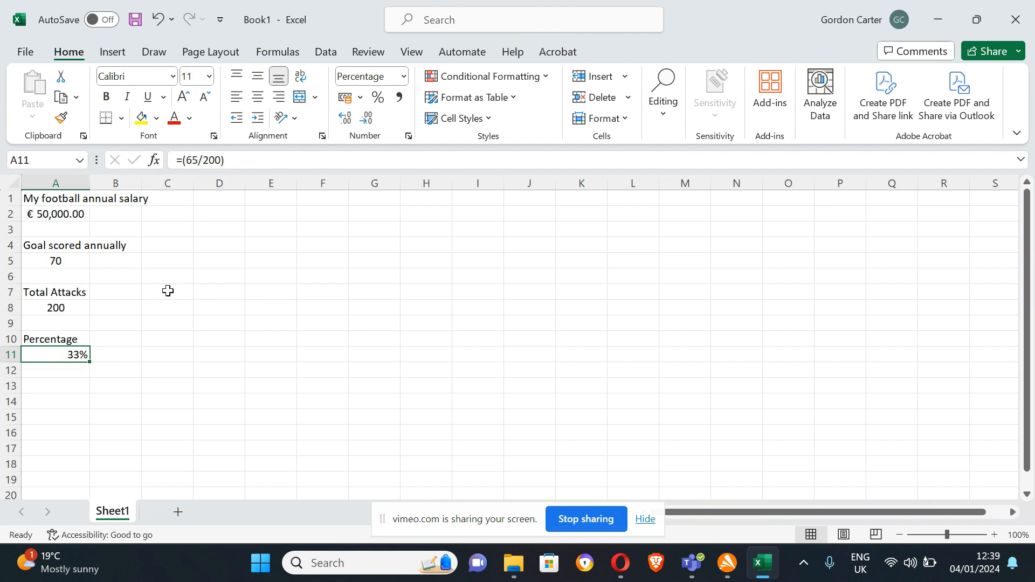
pyautogui.click(162, 265)
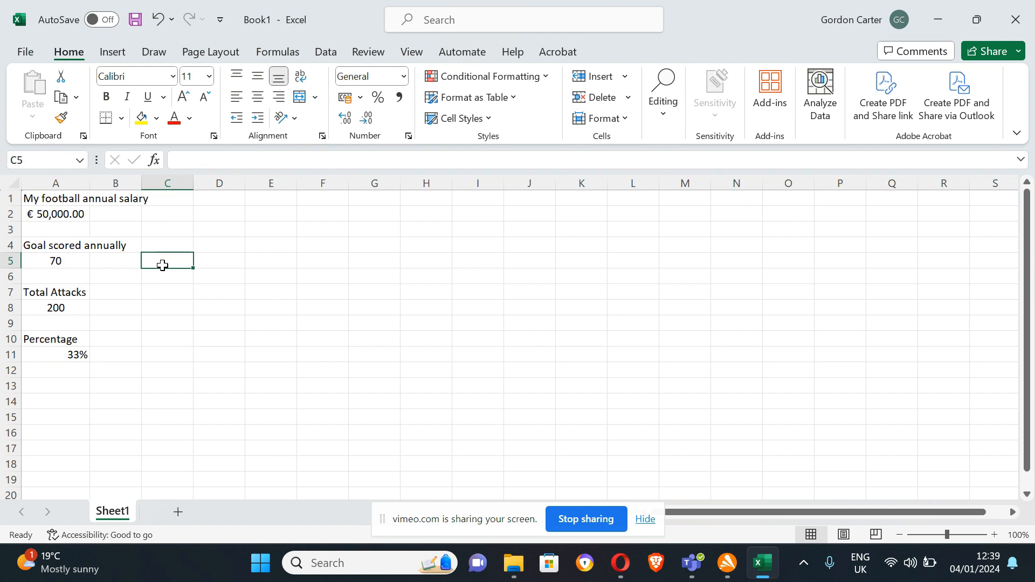
pyautogui.click(163, 308)
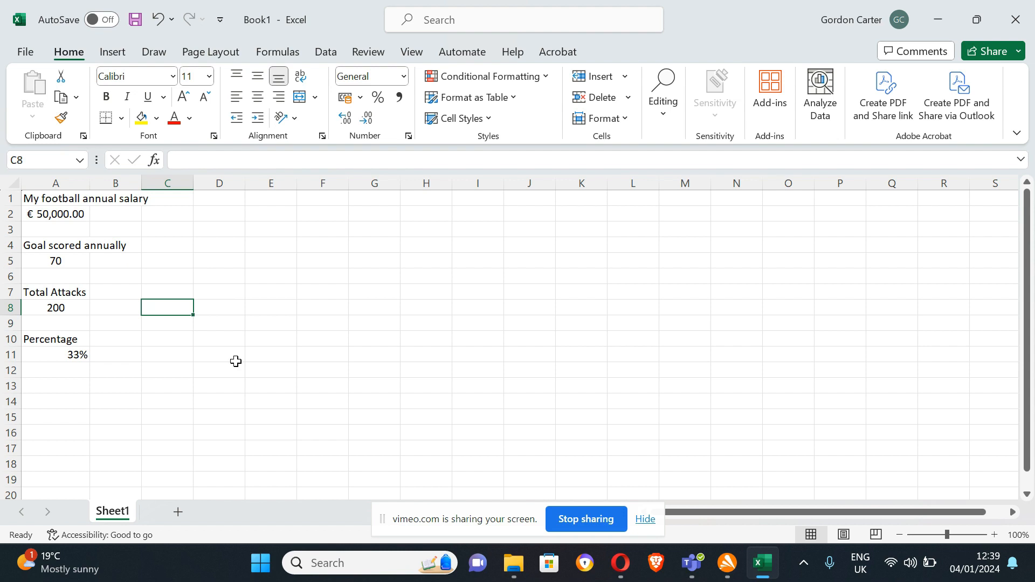
# - Replace the fixed numbers in the Percentage formula in cell A11 with cell references, making it =(A5/A8)
pyautogui.click(59, 357)
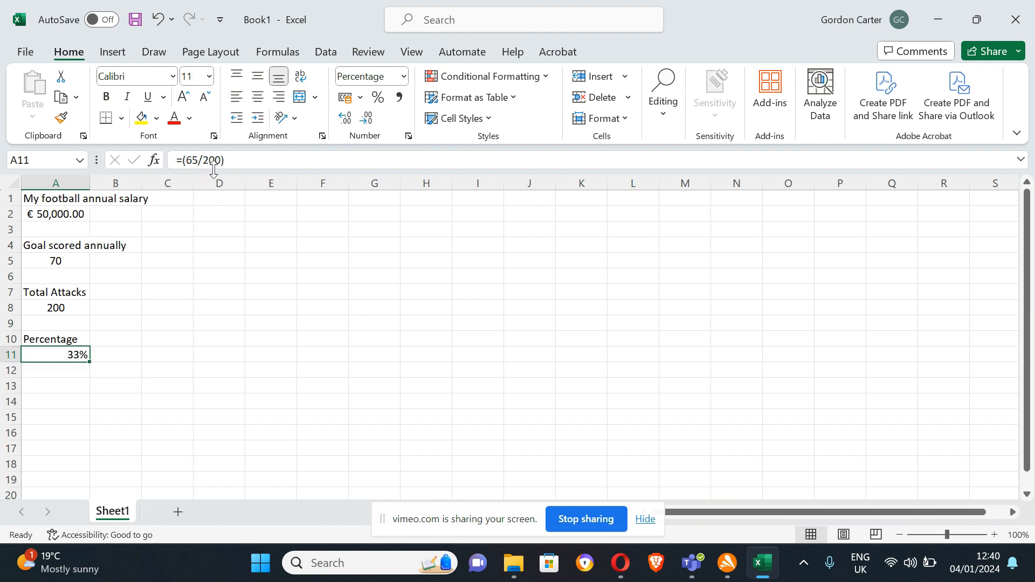
pyautogui.doubleClick(76, 354)
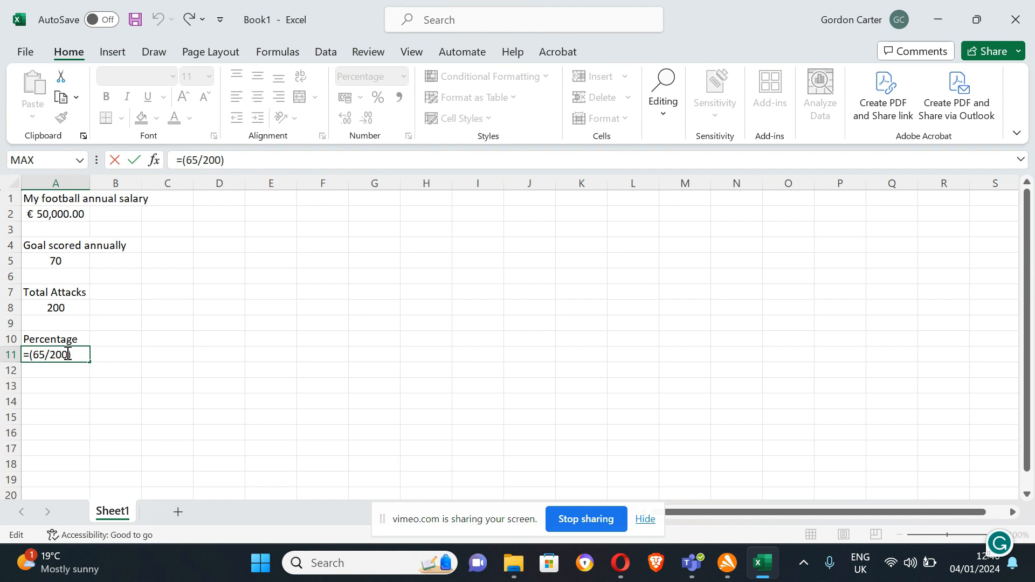
pyautogui.press('BackSpace')
pyautogui.press('BackSpace')
pyautogui.press('BackSpace')
pyautogui.press('BackSpace')
pyautogui.press('BackSpace')
pyautogui.press('BackSpace')
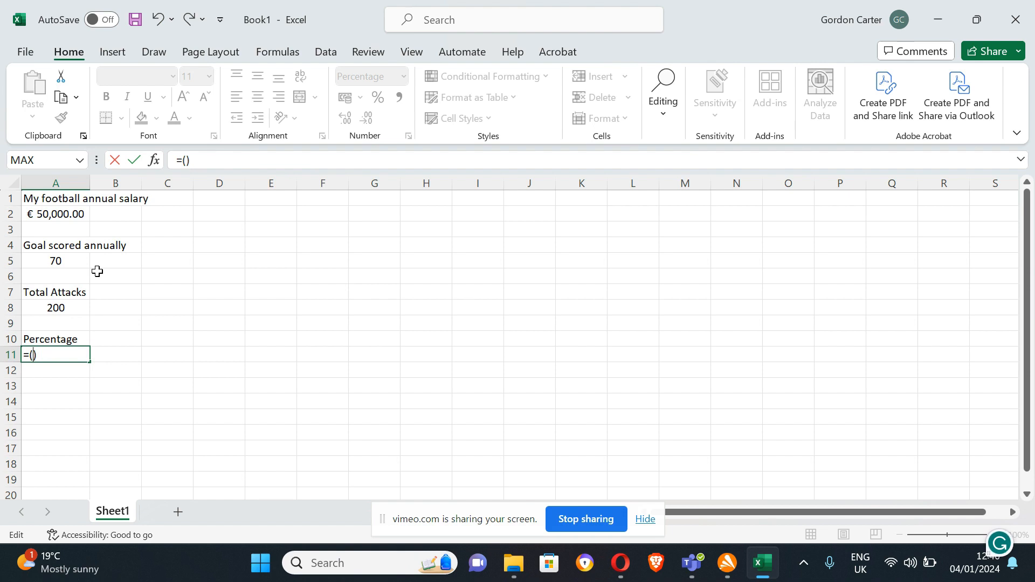
pyautogui.click(68, 261)
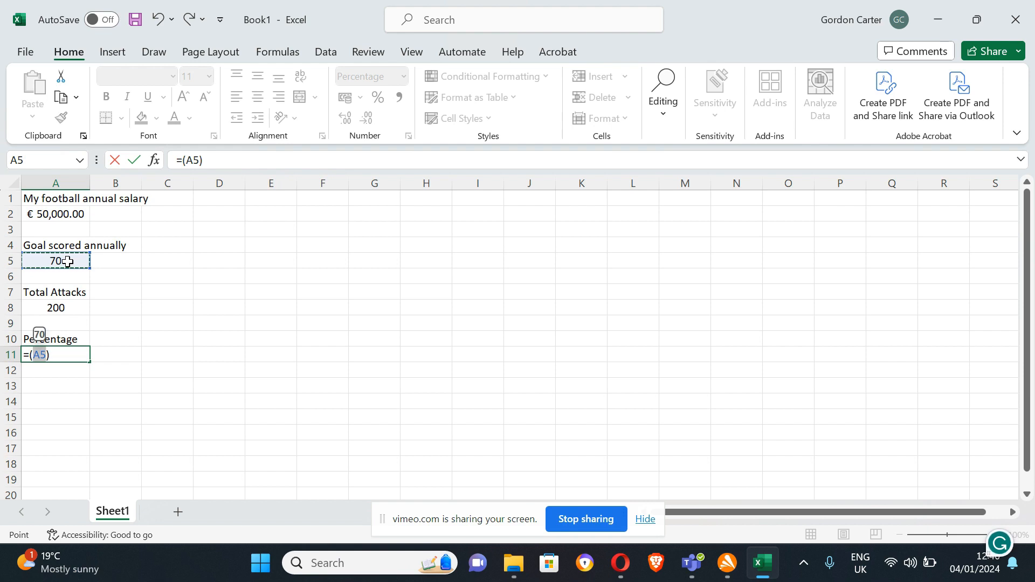
pyautogui.write('/')
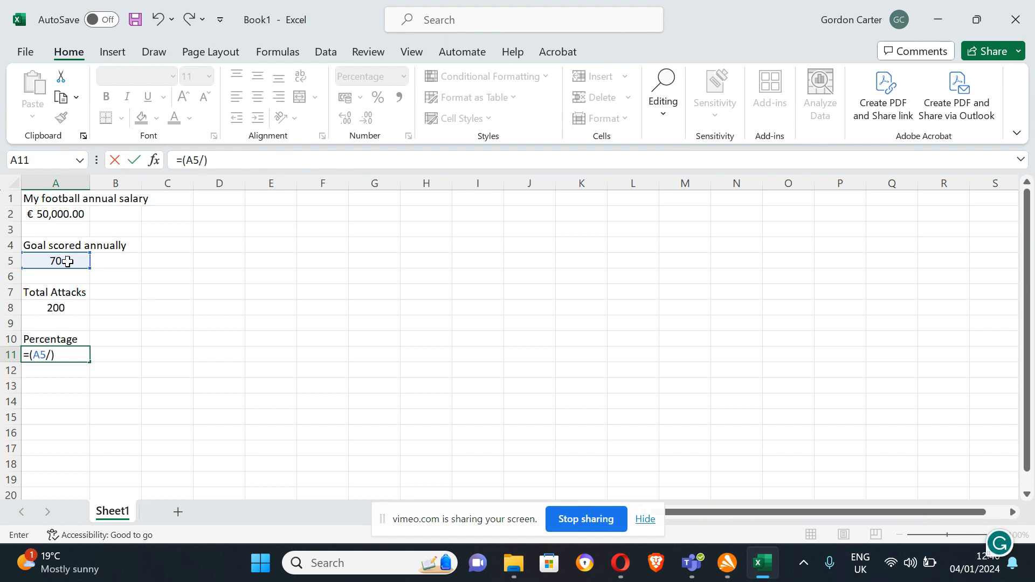
pyautogui.click(58, 308)
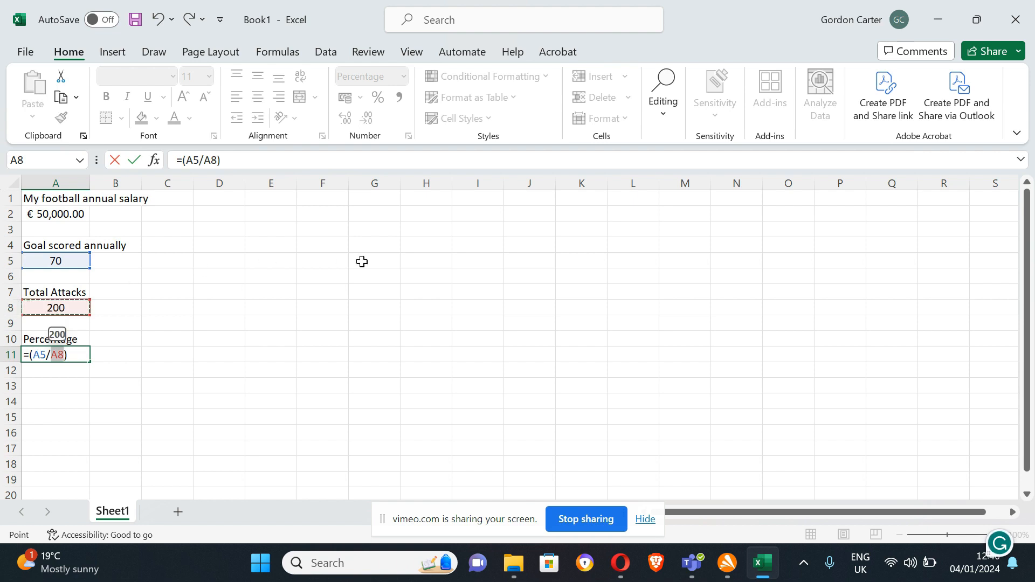
pyautogui.press('Return')
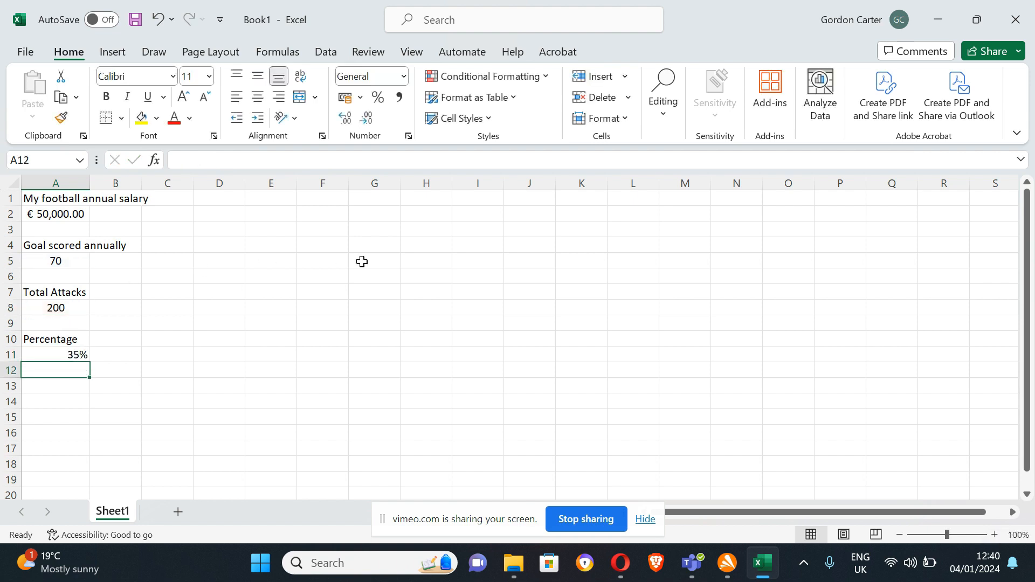
pyautogui.click(72, 354)
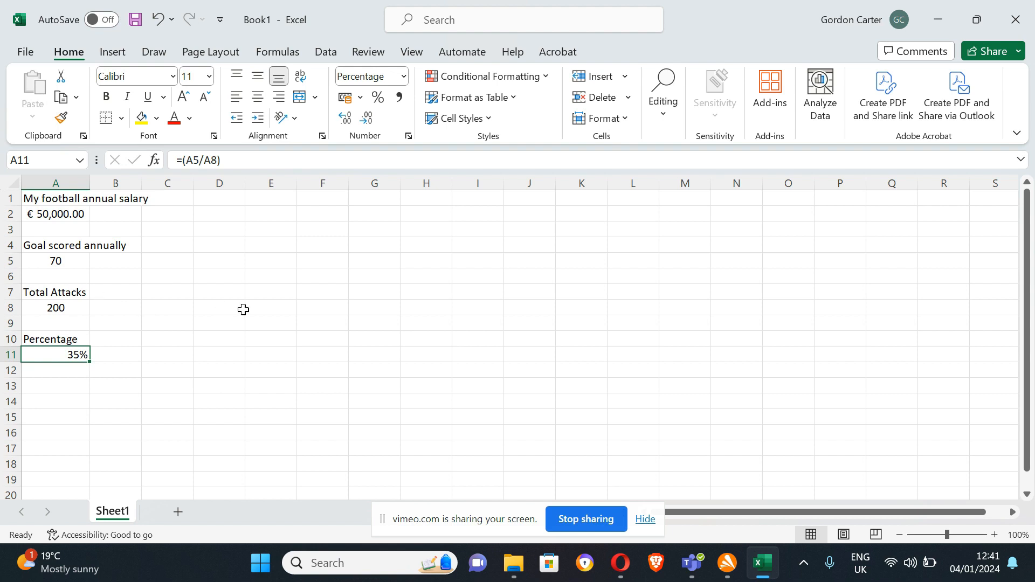
# - Change the annual goals value in cell A5 to 65 and check the percentage in cell A11
pyautogui.click(61, 262)
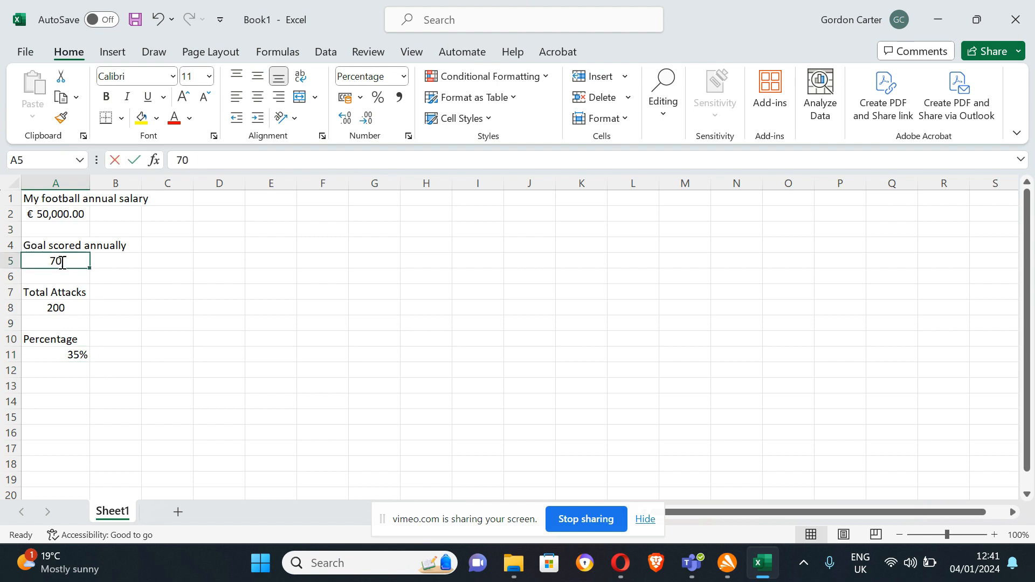
pyautogui.doubleClick(62, 262)
pyautogui.moveTo(62, 263); pyautogui.dragTo(47, 262)
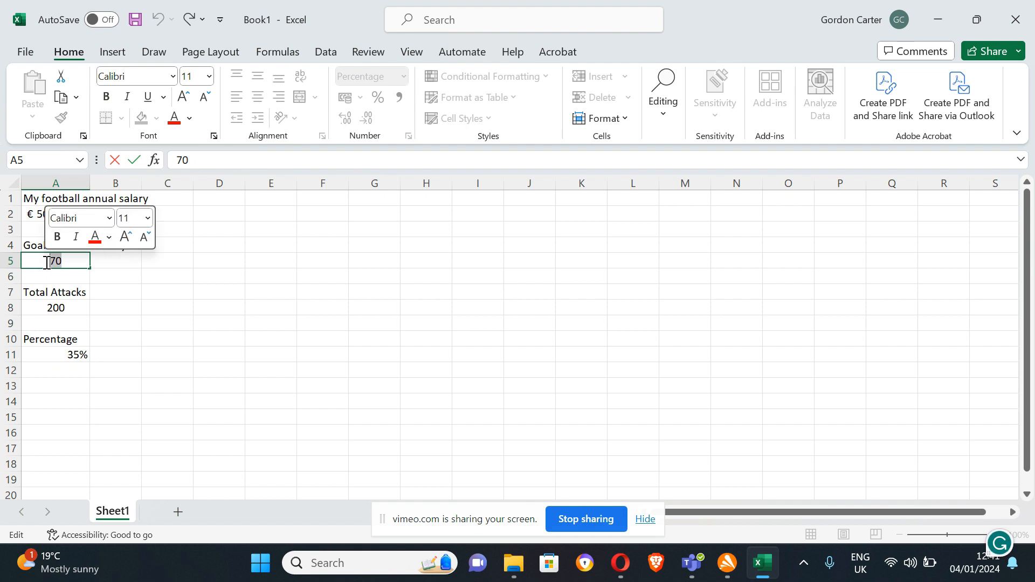
pyautogui.write('65')
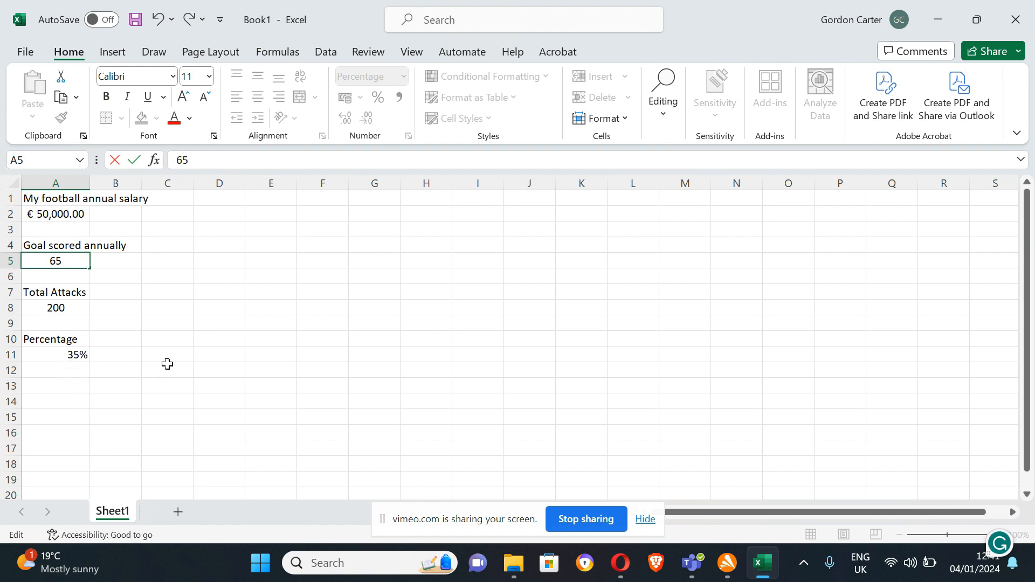
pyautogui.press('Return')
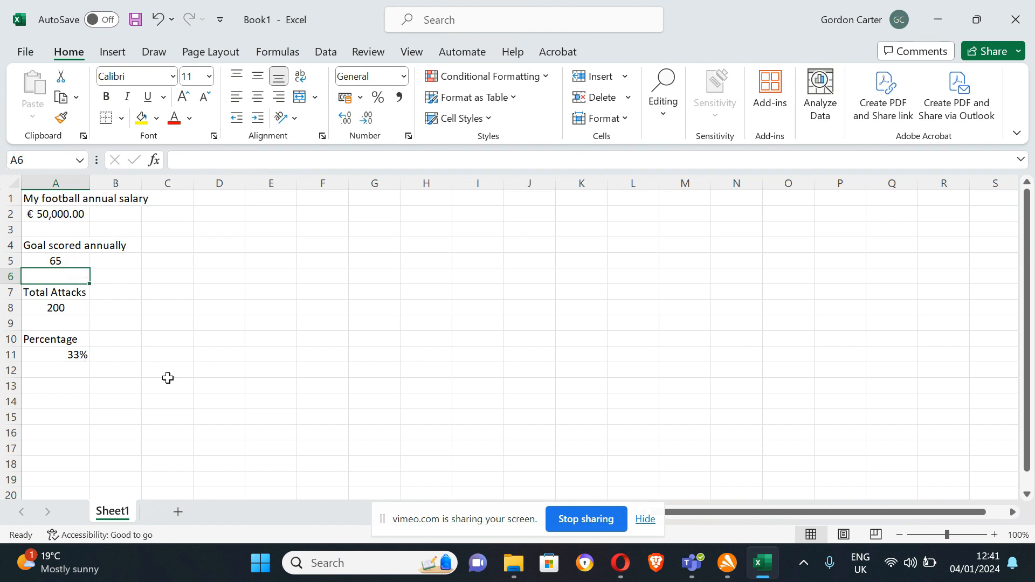
pyautogui.click(78, 355)
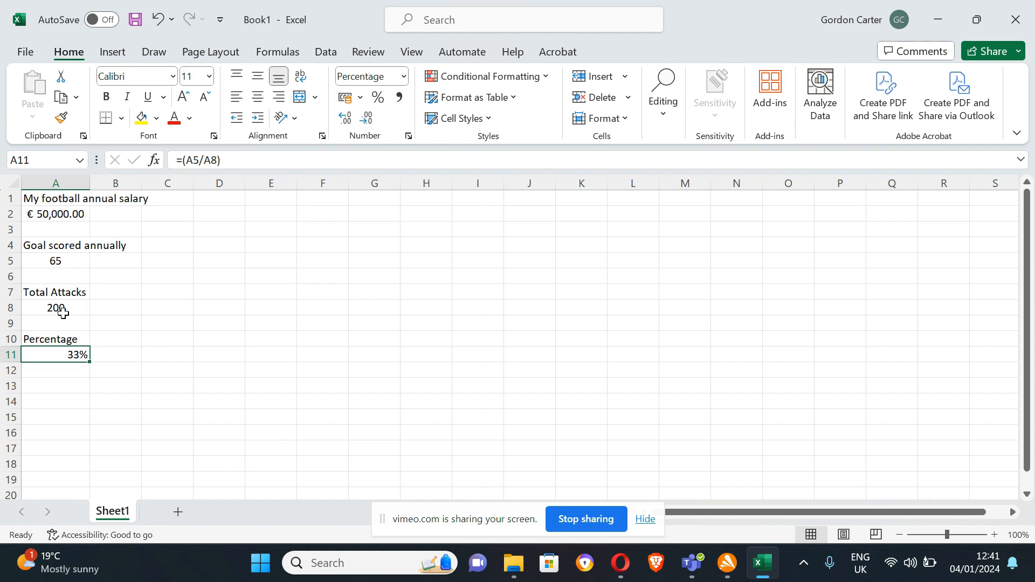
# - Set the annual goals value in cell A5 to 70 and check the percentage cell A11 again
pyautogui.doubleClick(56, 262)
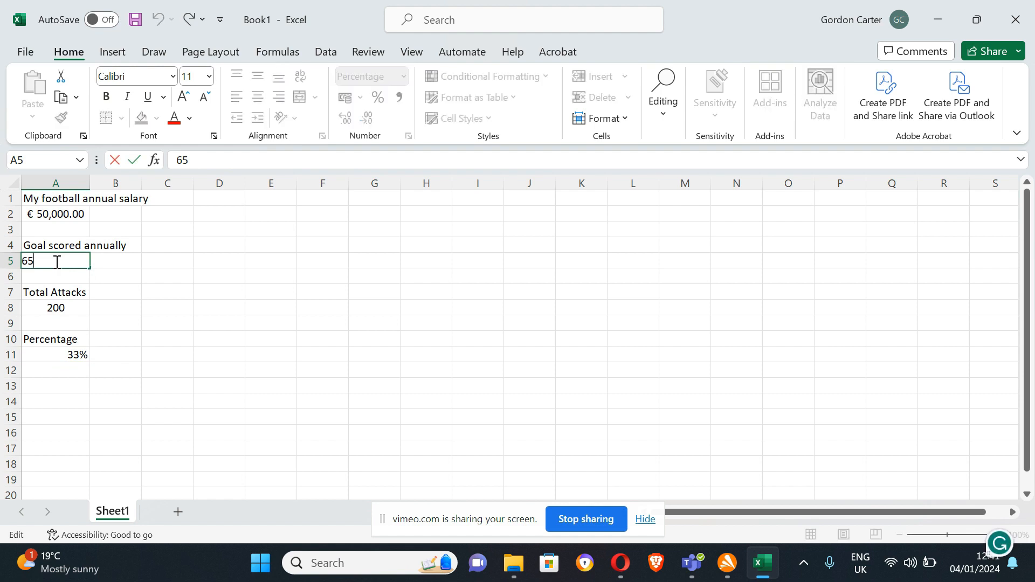
pyautogui.press('BackSpace')
pyautogui.press('BackSpace')
pyautogui.write('70')
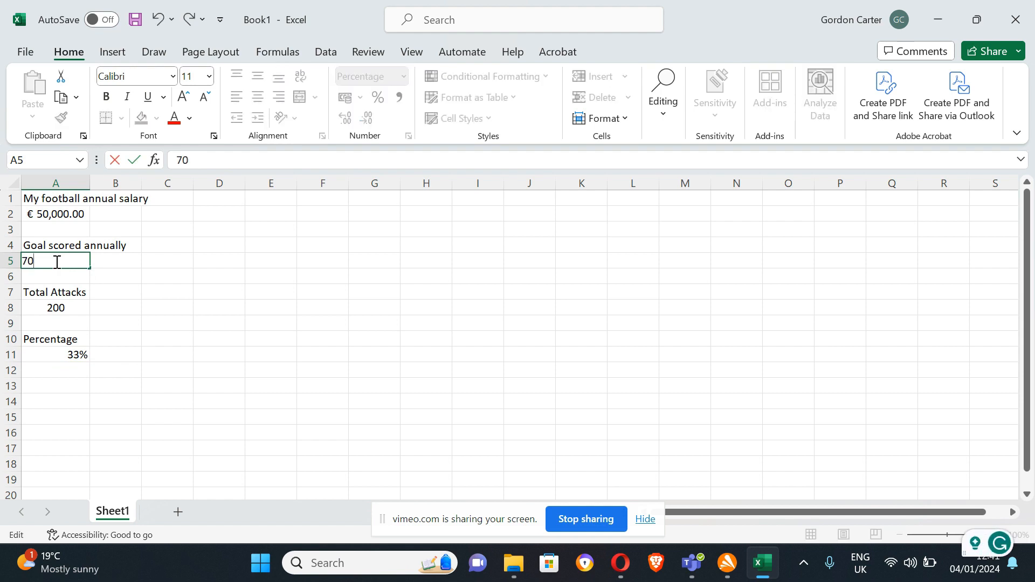
pyautogui.press('Return')
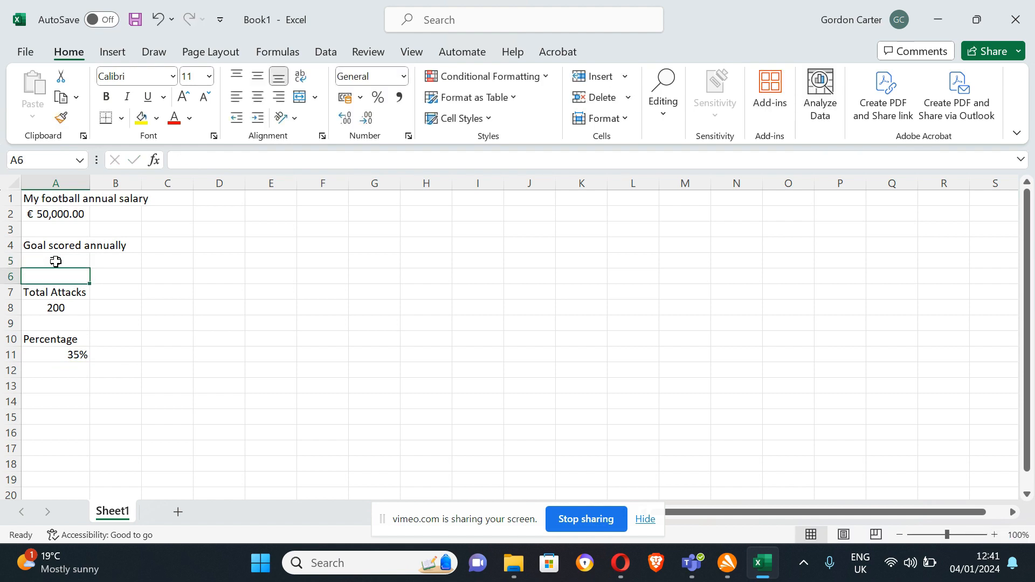
pyautogui.click(64, 354)
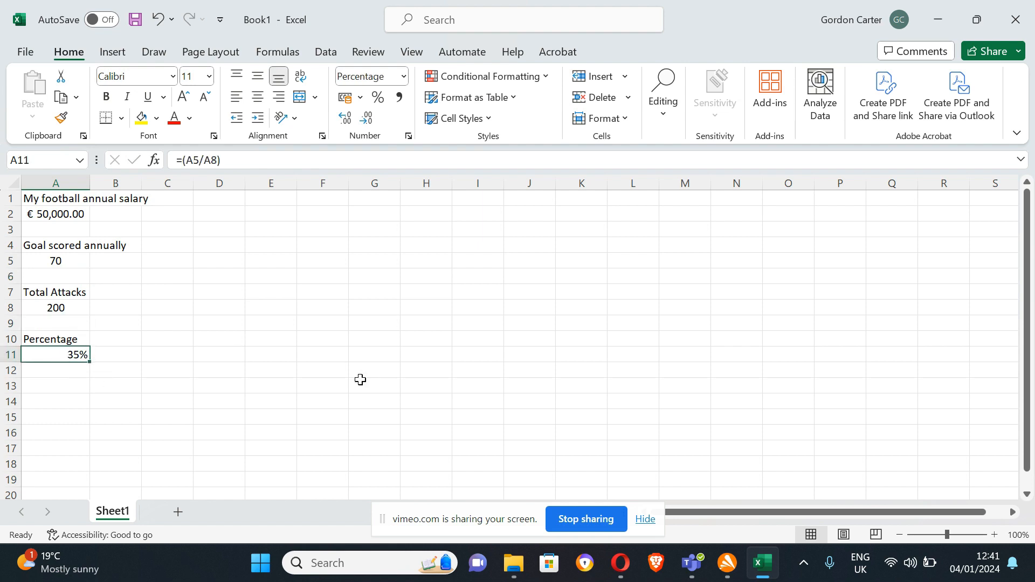